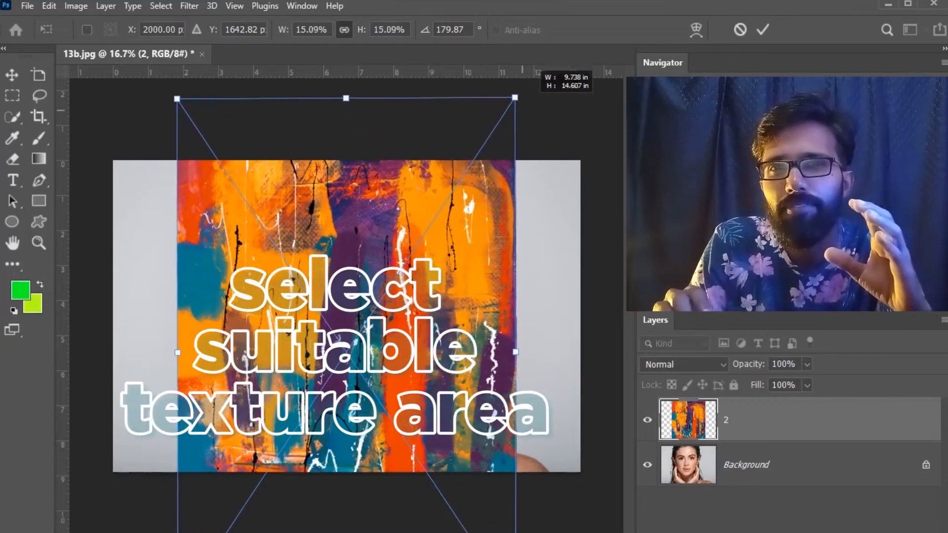
Step: Enlarge the paint texture to about 19.76% over the portrait and set its layer's blending mode to Multiply
left_click_drag(525, 198, 536, 275)
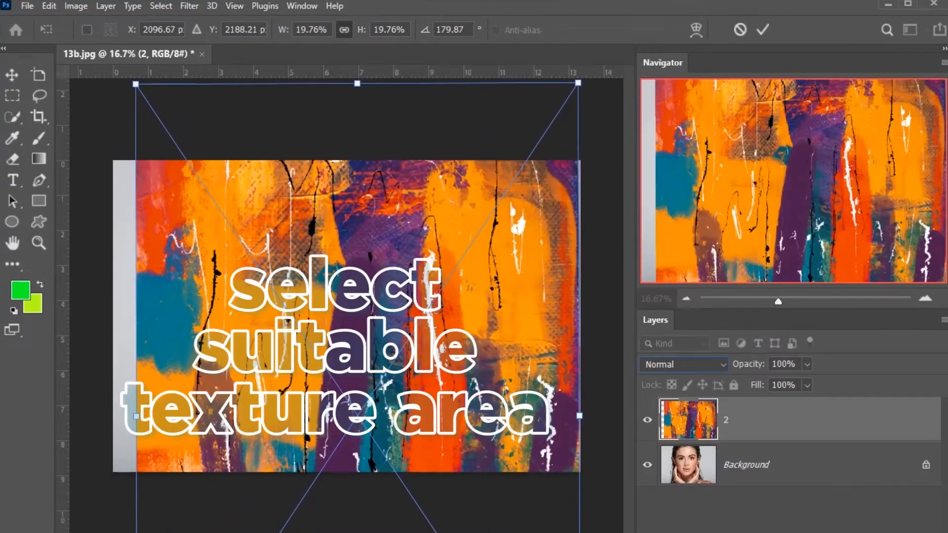
left_click(686, 365)
left_click(679, 364)
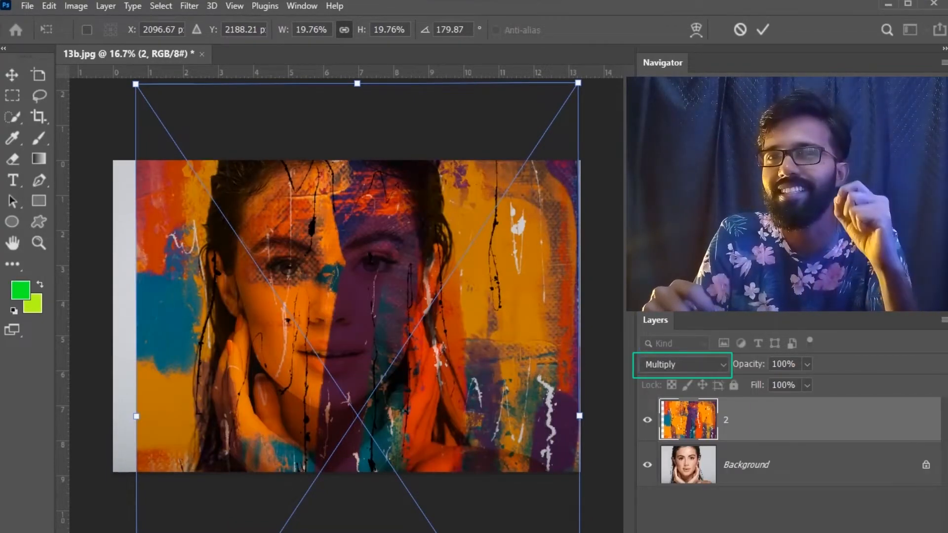
Step: Reposition the texture over the woman's face, scale it to about 27.62% and commit the transform
left_click_drag(353, 250, 418, 183)
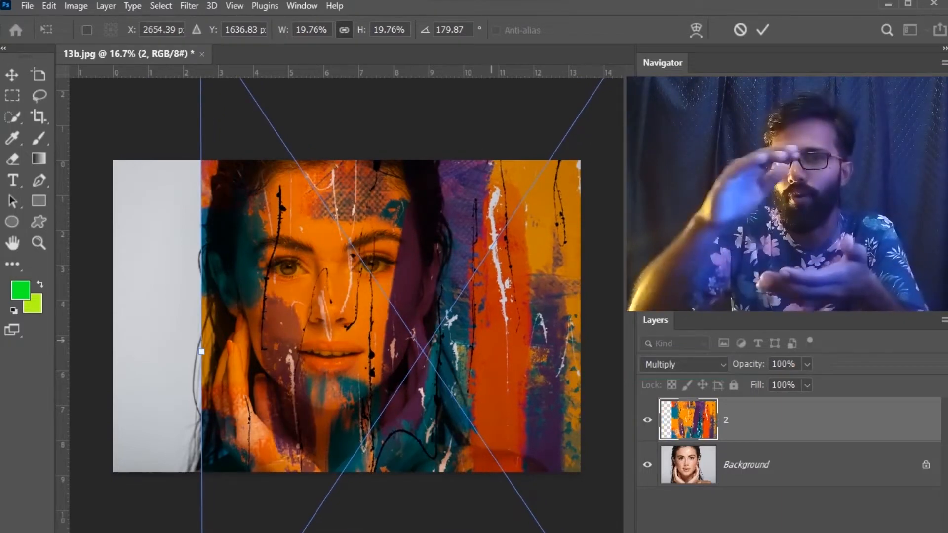
key("ctrl+minus")
key("ctrl+minus")
key("ctrl+minus")
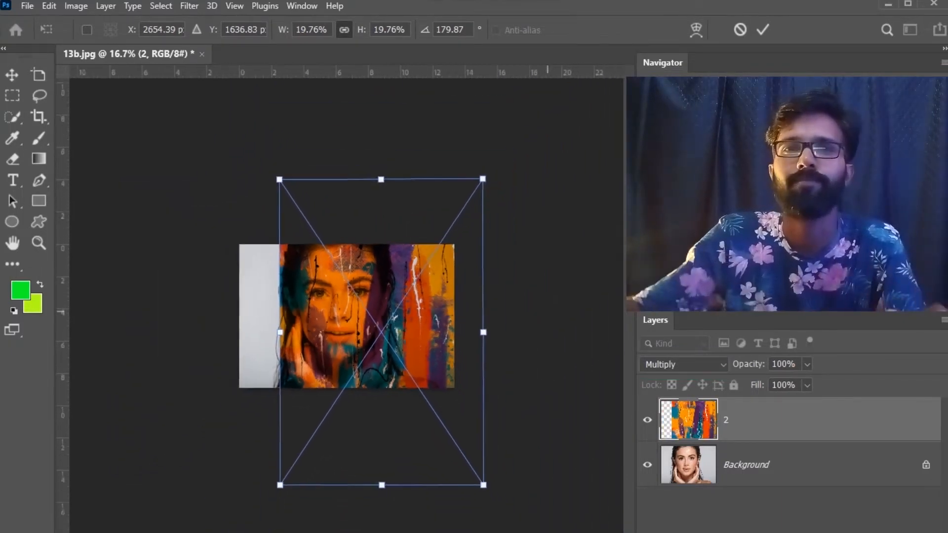
left_click_drag(415, 302, 325, 321)
left_click_drag(367, 224, 400, 174)
left_click_drag(367, 242, 368, 279)
left_click_drag(357, 313, 359, 321)
key("ctrl+plus")
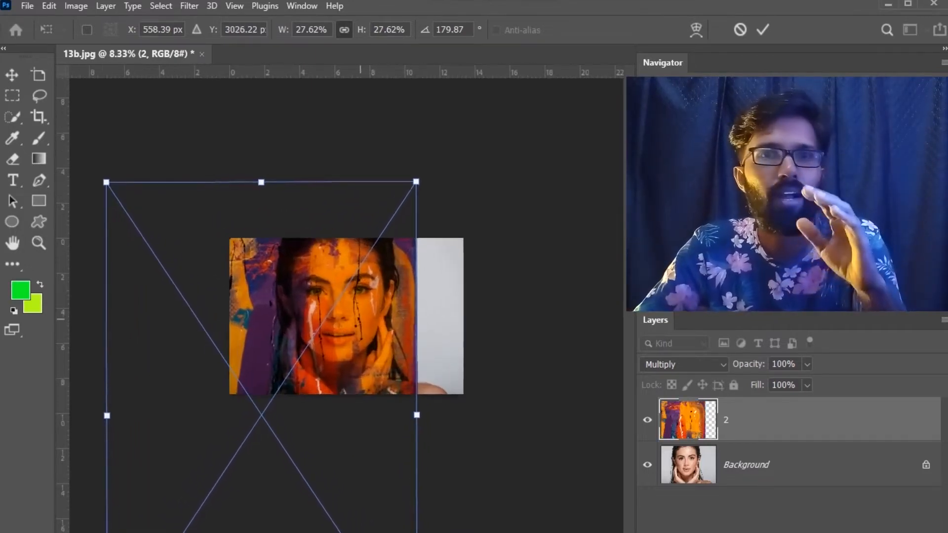
key("ctrl+plus")
key("ctrl+plus")
key("Return")
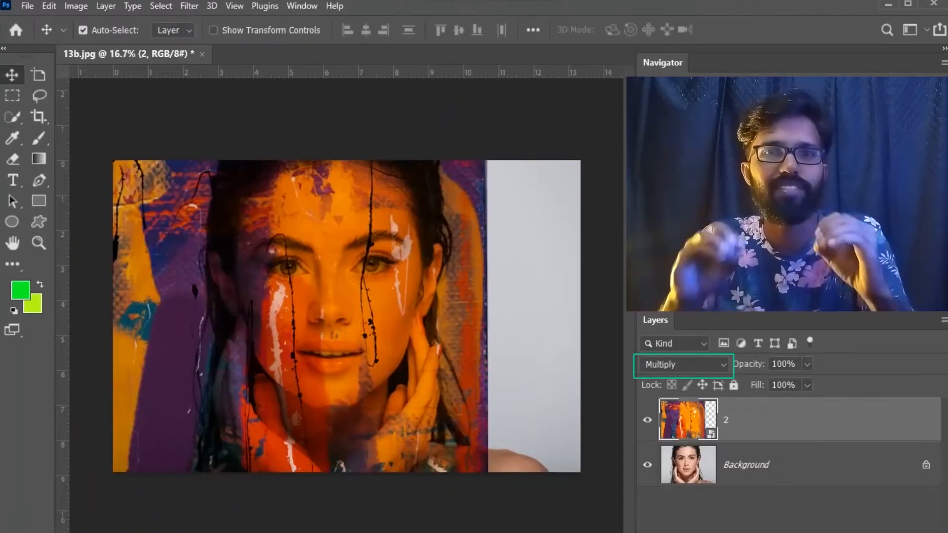
Step: Transform the texture layer again to about 35.04%, shift it over the face and commit
key("ctrl+t")
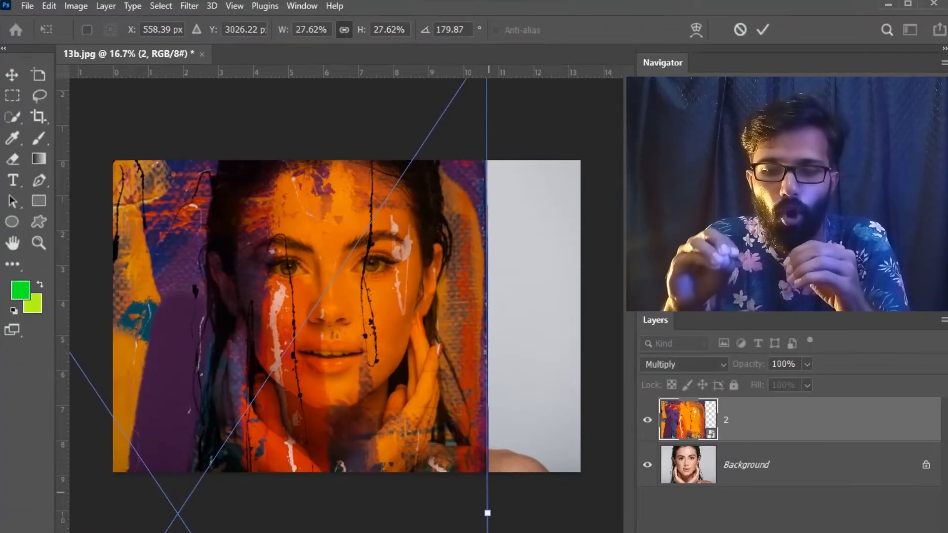
key("ctrl+minus")
left_click_drag(452, 464, 482, 484)
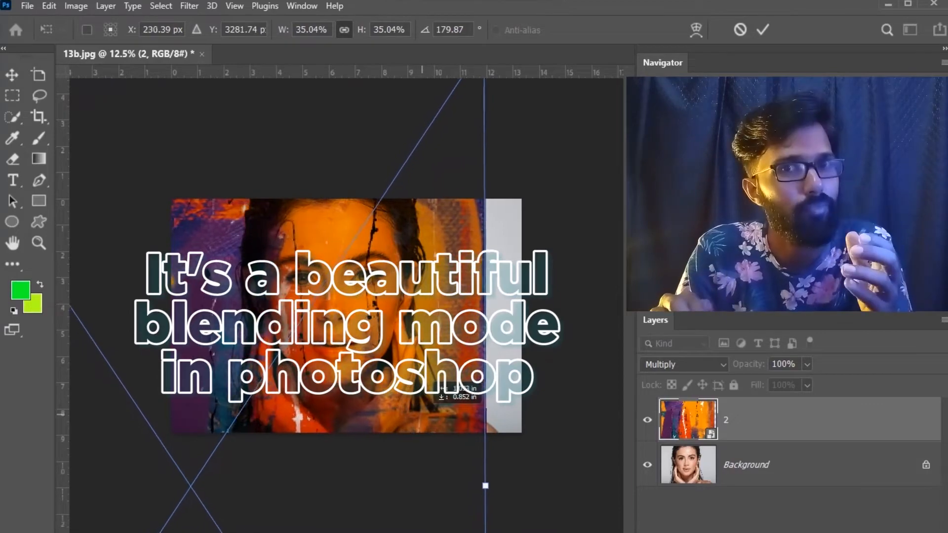
key("Return")
Step: Add a layer mask to the texture layer
key("ctrl+space")
left_click(348, 313)
left_click_drag(343, 314, 395, 472)
key("z")
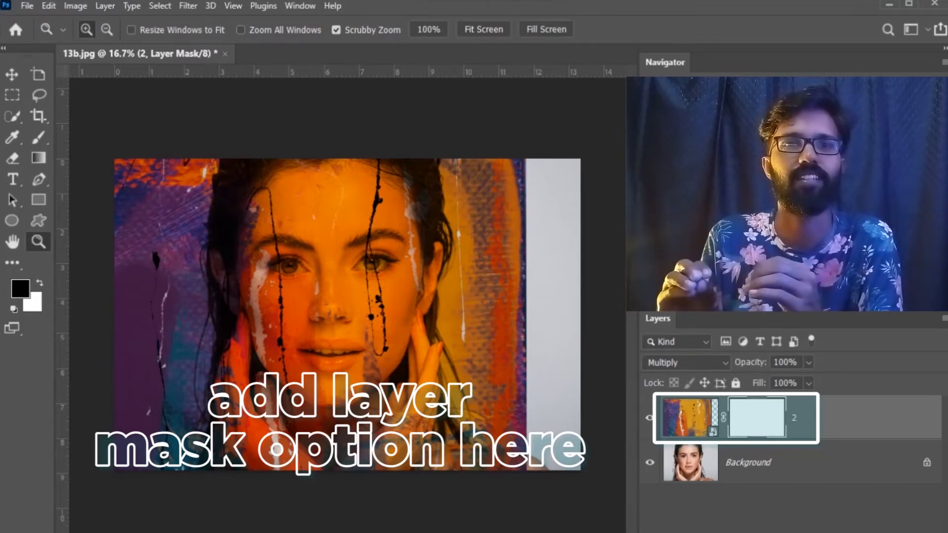
Step: Paint black on the layer mask over the grey background on both sides of the head, using a brush up to 500 px
key("b")
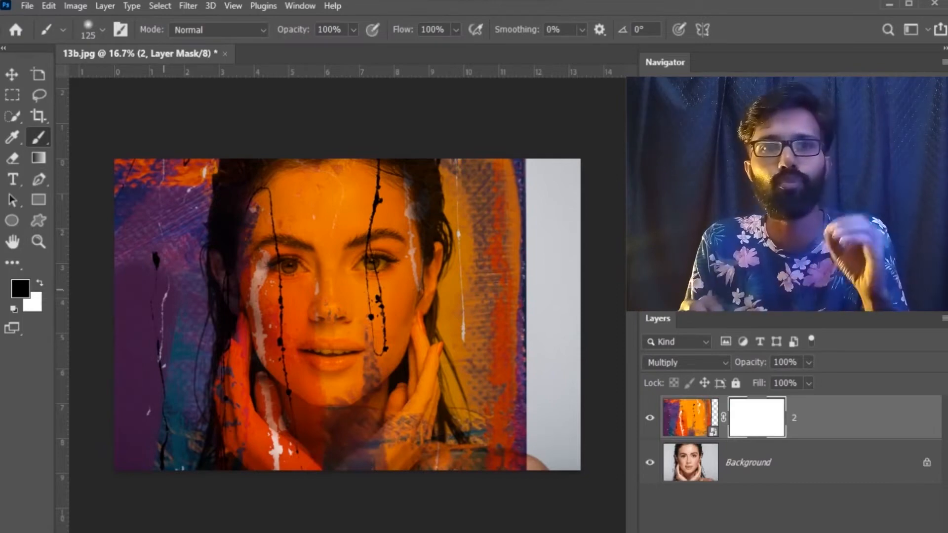
key("bracketright")
key("bracketright")
key("bracketright")
key("bracketright")
key("bracketright")
mouse_move(161, 281)
left_mouse_down()
mouse_move(127, 197)
mouse_move(143, 164)
mouse_move(131, 168)
mouse_move(143, 413)
mouse_move(129, 284)
mouse_move(161, 330)
mouse_move(173, 395)
mouse_move(157, 223)
mouse_move(185, 154)
mouse_move(127, 221)
mouse_move(130, 457)
mouse_move(192, 168)
mouse_move(133, 463)
left_mouse_up()
key("bracketright")
mouse_move(469, 157)
left_mouse_down()
mouse_move(485, 301)
mouse_move(503, 198)
mouse_move(520, 227)
mouse_move(532, 447)
mouse_move(527, 405)
mouse_move(500, 385)
mouse_move(494, 338)
left_mouse_up()
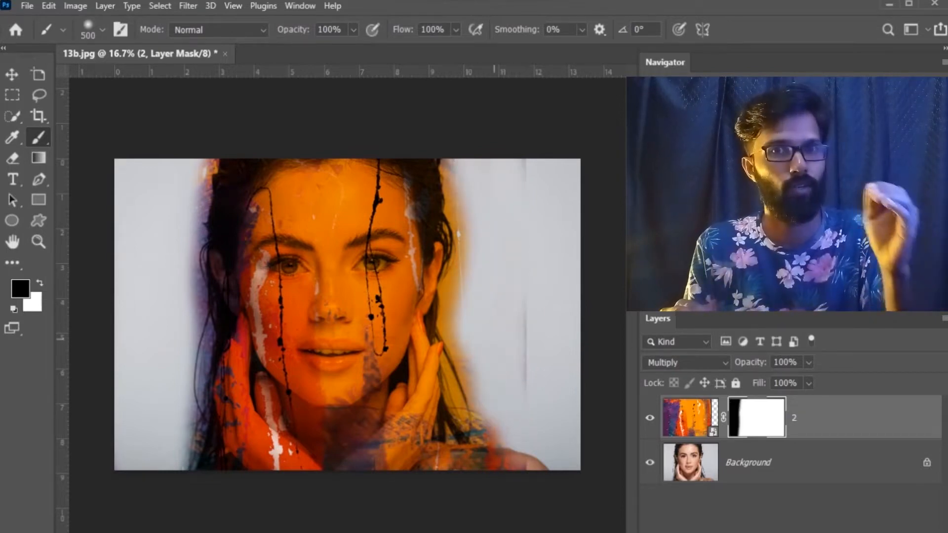
left_click_drag(515, 302, 520, 162)
Step: Mask out the texture spill beside the hair on the portrait's left edge with a 300 px brush
key("bracketleft")
key("bracketleft")
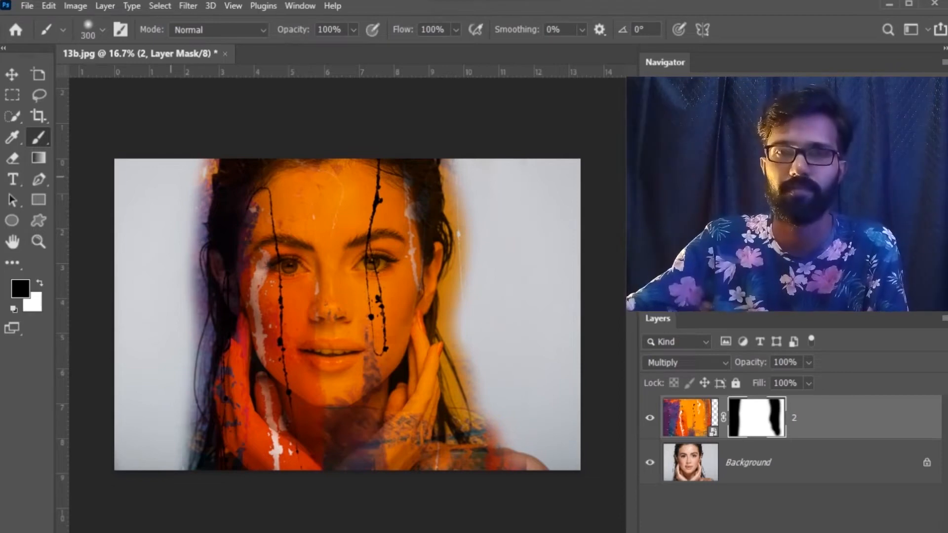
key("ctrl+plus")
key("h")
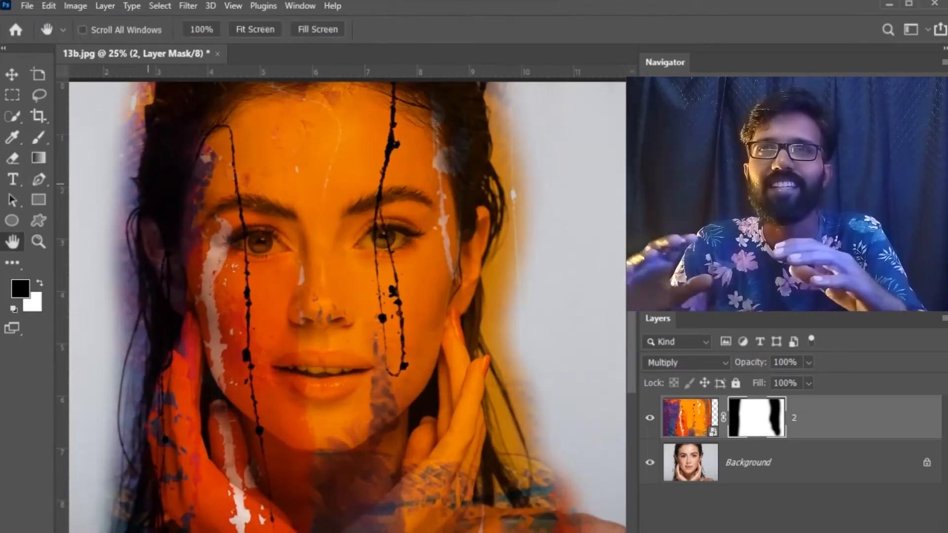
left_click_drag(226, 187, 260, 253)
key("ctrl+plus")
key("b")
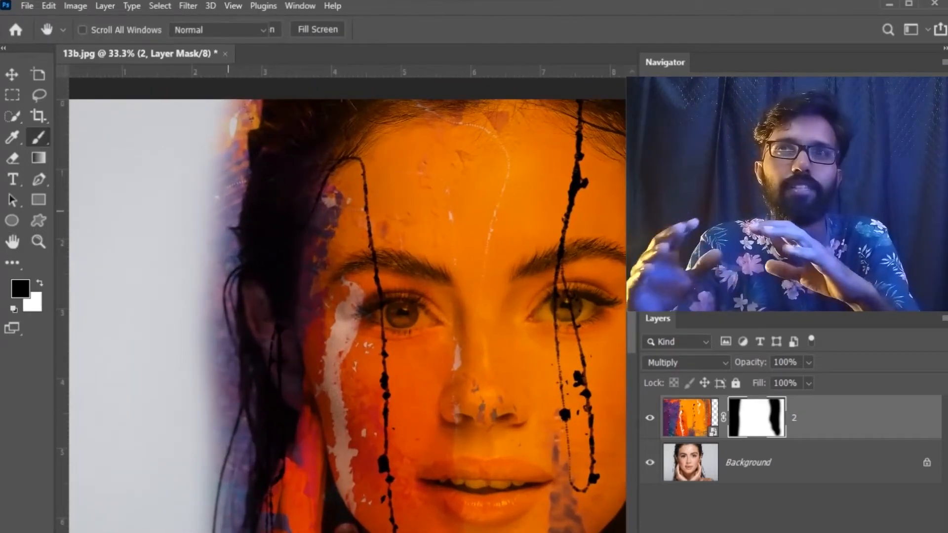
mouse_move(223, 190)
left_mouse_down()
mouse_move(240, 111)
mouse_move(237, 167)
mouse_move(210, 247)
mouse_move(219, 408)
mouse_move(213, 474)
left_mouse_up()
Step: Refine the mask along the upper and middle hair outline on the portrait's left with a smaller brush of about 100 px
key("bracketleft")
key("bracketleft")
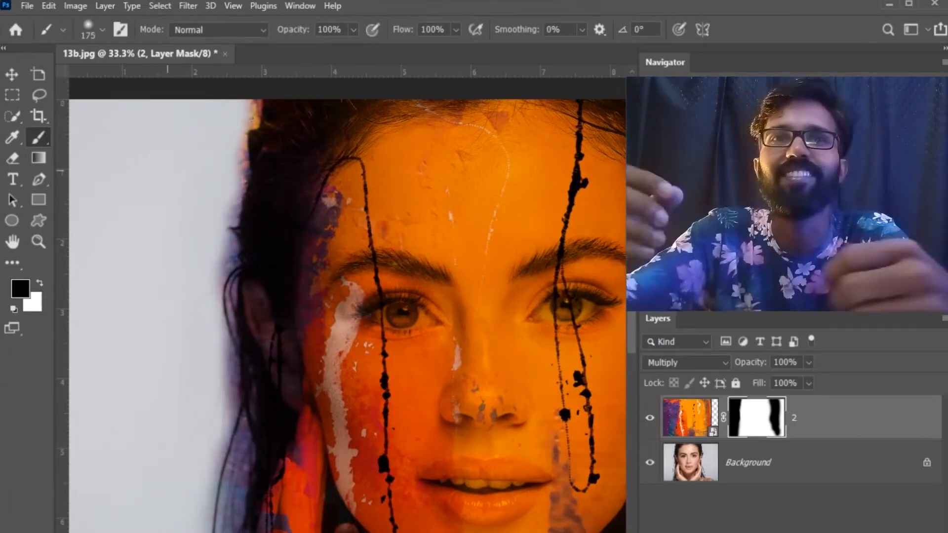
scroll(348, 316, "up", 2)
key("bracketleft")
key("bracketleft")
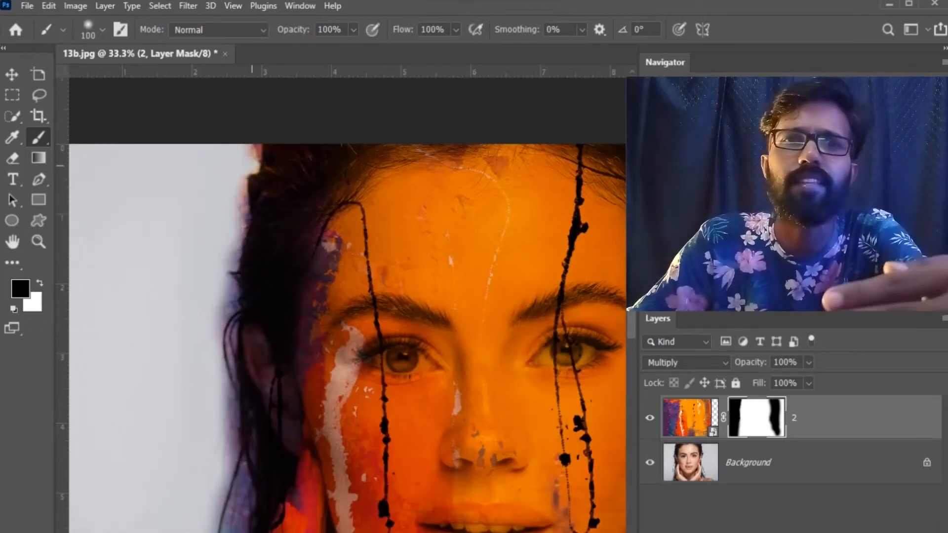
left_click_drag(251, 166, 250, 154)
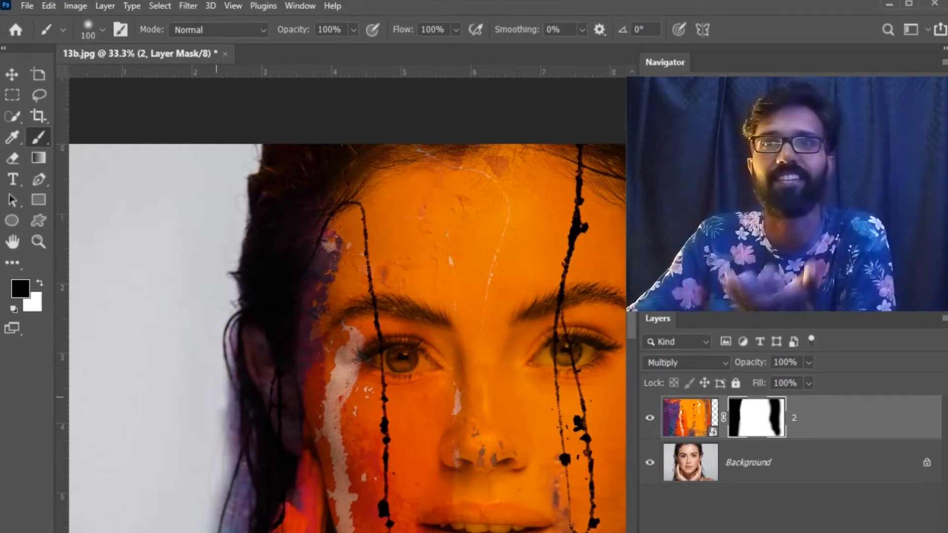
left_click_drag(230, 349, 218, 449)
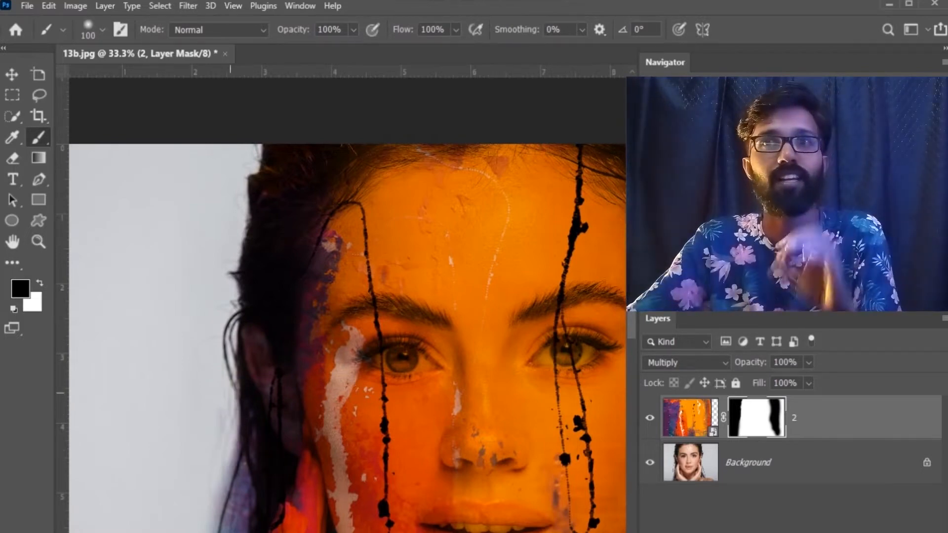
scroll(214, 481, "down", 1)
left_click_drag(231, 341, 233, 438)
mouse_move(248, 383)
left_mouse_down()
mouse_move(244, 436)
mouse_move(238, 447)
mouse_move(221, 439)
mouse_move(232, 468)
mouse_move(214, 486)
left_mouse_up()
Step: Mask out the remaining texture around the lower hair strands on the portrait's left, using a brush up to 175 px
scroll(213, 486, "down", 3)
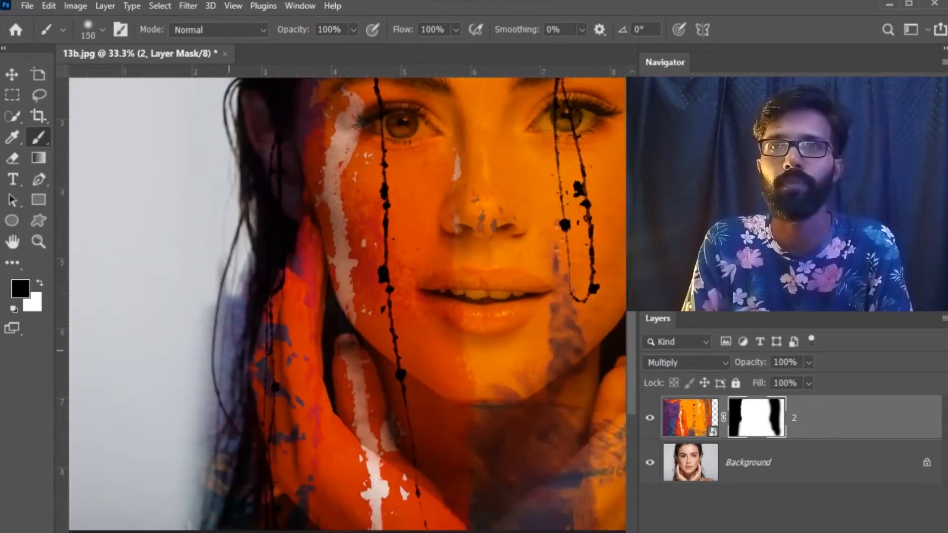
mouse_move(216, 266)
left_mouse_down()
mouse_move(215, 343)
mouse_move(205, 363)
mouse_move(234, 318)
left_mouse_up()
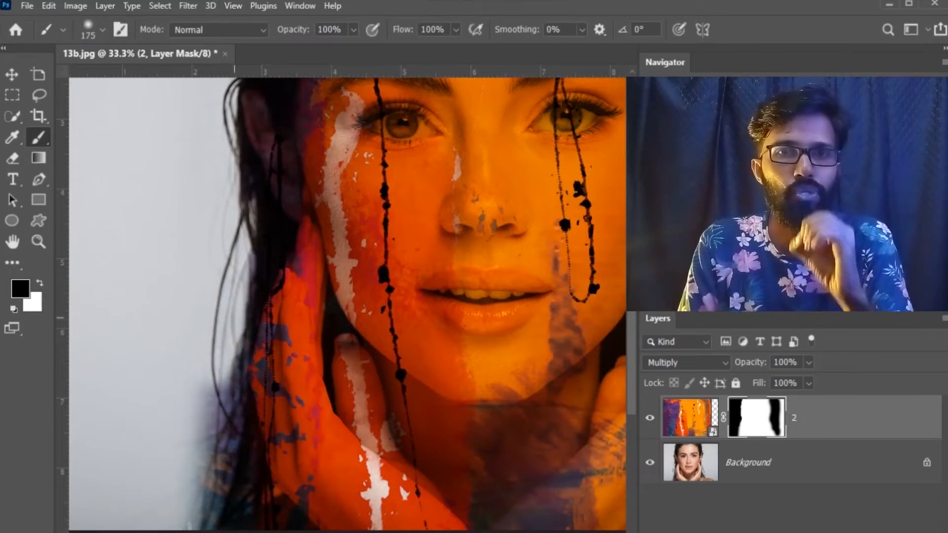
left_click_drag(243, 258, 203, 442)
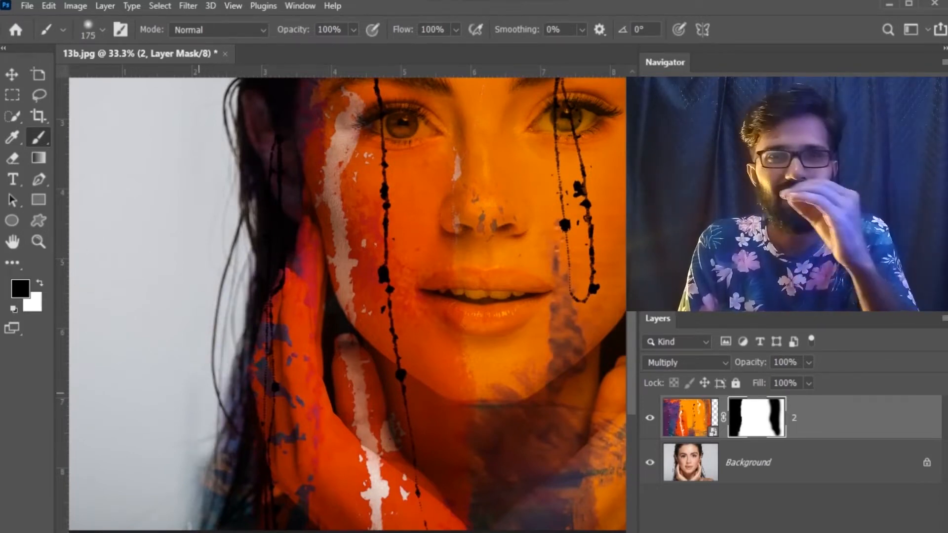
scroll(213, 395, "down", 1)
mouse_move(235, 269)
left_mouse_down()
mouse_move(232, 346)
mouse_move(203, 471)
left_mouse_up()
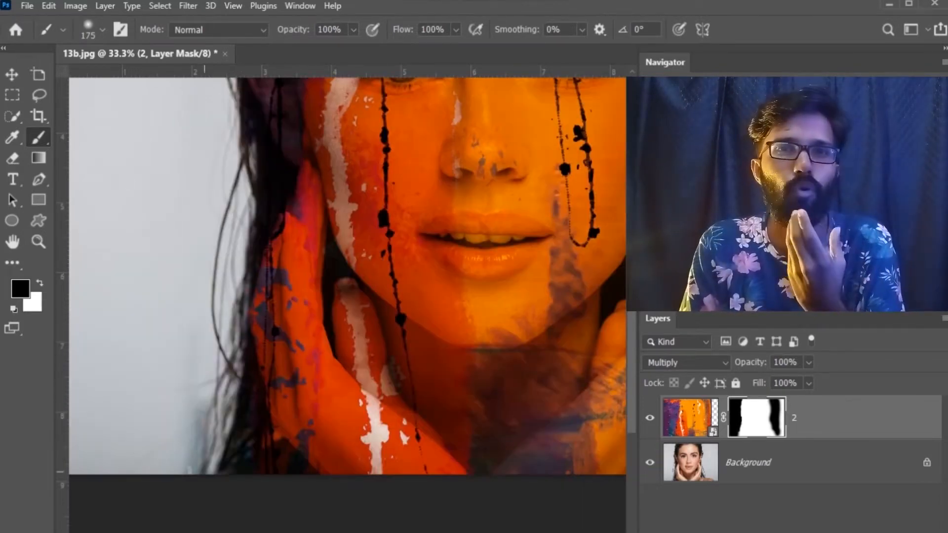
mouse_move(229, 341)
left_mouse_down()
mouse_move(197, 461)
mouse_move(194, 402)
left_mouse_up()
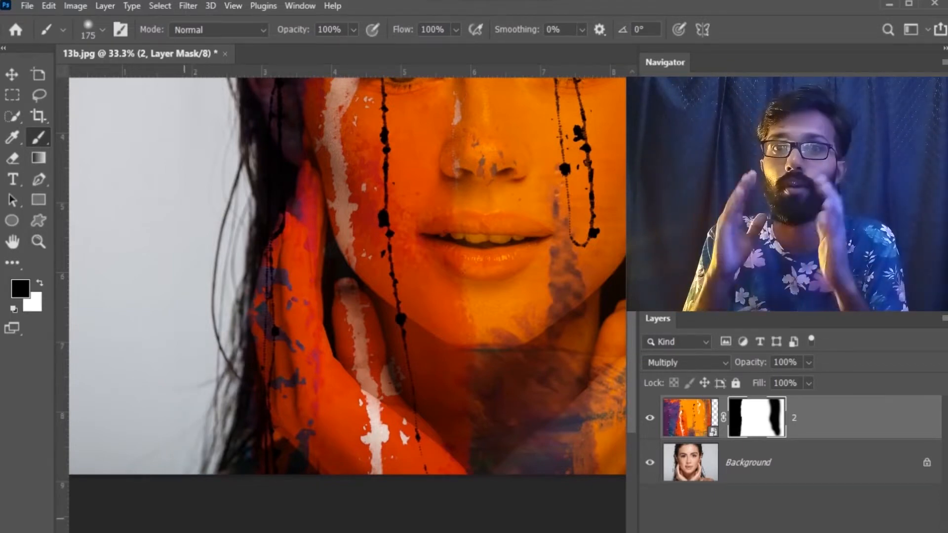
Step: Mask out the texture spill along the hair outline on the portrait's right side
key("ctrl+minus")
key("ctrl+minus")
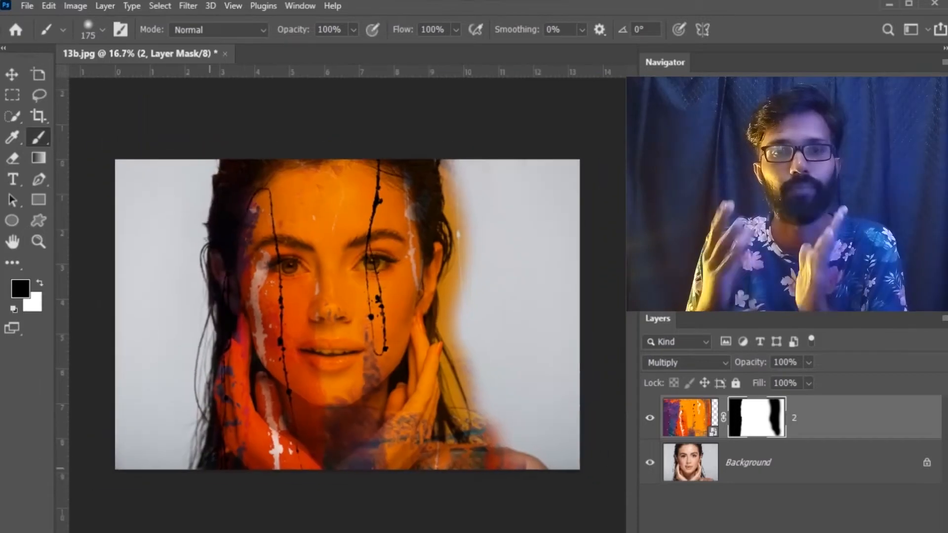
key("z")
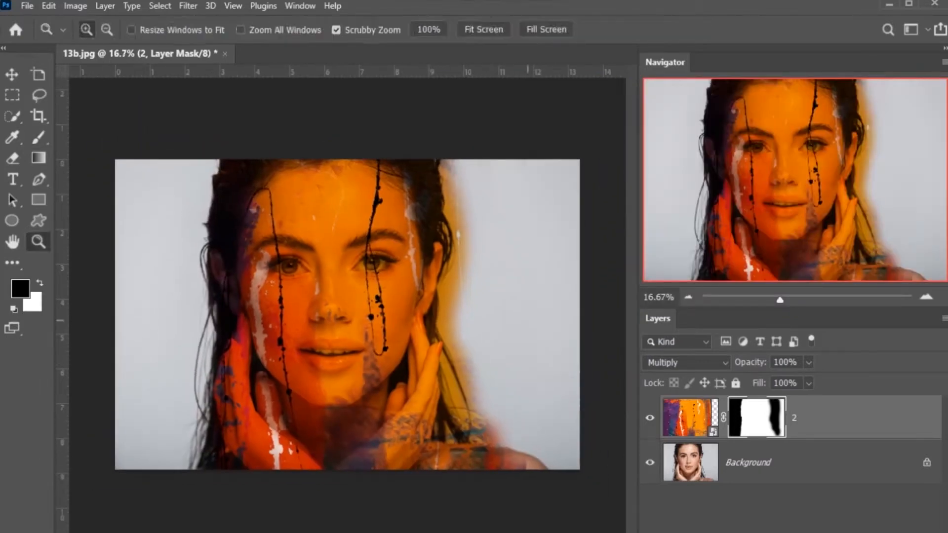
left_click_drag(478, 248, 514, 248)
scroll(478, 248, "up", 2)
key("b")
mouse_move(443, 173)
left_mouse_down()
mouse_move(423, 372)
mouse_move(441, 291)
mouse_move(419, 161)
left_mouse_up()
scroll(429, 296, "down", 3)
mouse_move(425, 323)
left_mouse_down()
mouse_move(471, 474)
mouse_move(445, 455)
left_mouse_up()
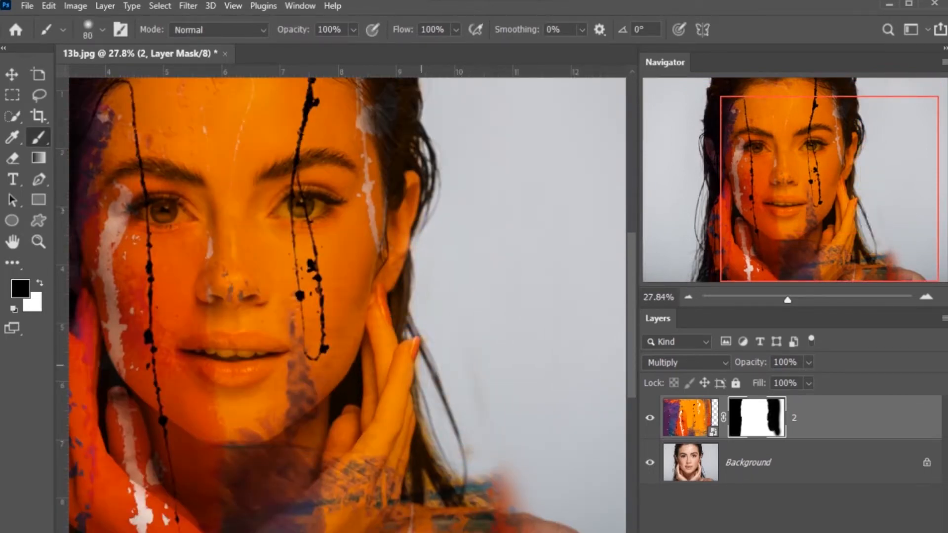
Step: Paint black on the mask over the hands, neck, shoulder and ears so the texture covers only the face
mouse_move(414, 386)
left_mouse_down()
mouse_move(438, 483)
mouse_move(469, 498)
left_mouse_up()
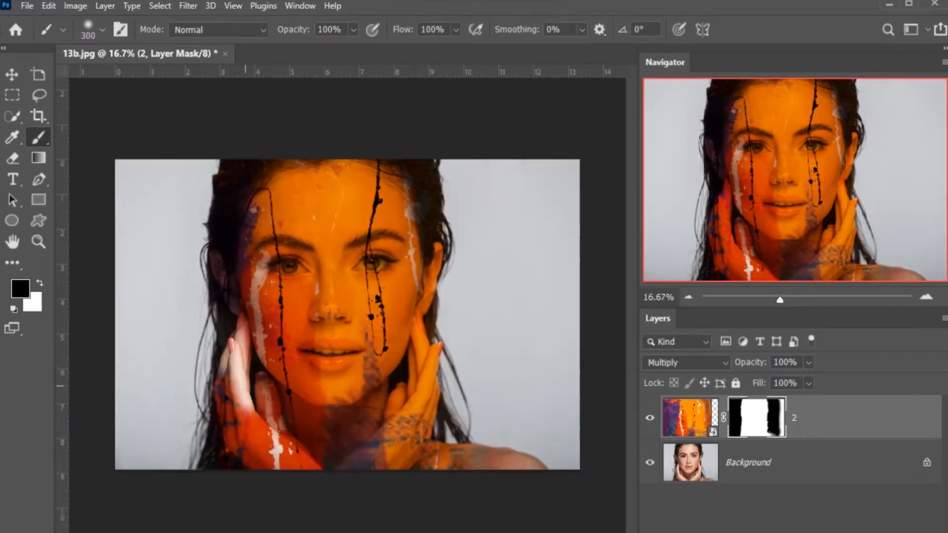
mouse_move(246, 395)
left_mouse_down()
mouse_move(214, 408)
mouse_move(314, 421)
mouse_move(393, 393)
mouse_move(266, 450)
mouse_move(410, 390)
mouse_move(433, 415)
left_mouse_up()
left_click_drag(425, 320, 440, 254)
left_click_drag(469, 457, 346, 469)
mouse_move(215, 296)
left_mouse_down()
mouse_move(208, 253)
mouse_move(224, 302)
left_mouse_up()
mouse_move(366, 466)
left_mouse_down()
mouse_move(434, 372)
mouse_move(380, 445)
left_mouse_up()
left_click_drag(198, 234, 220, 348)
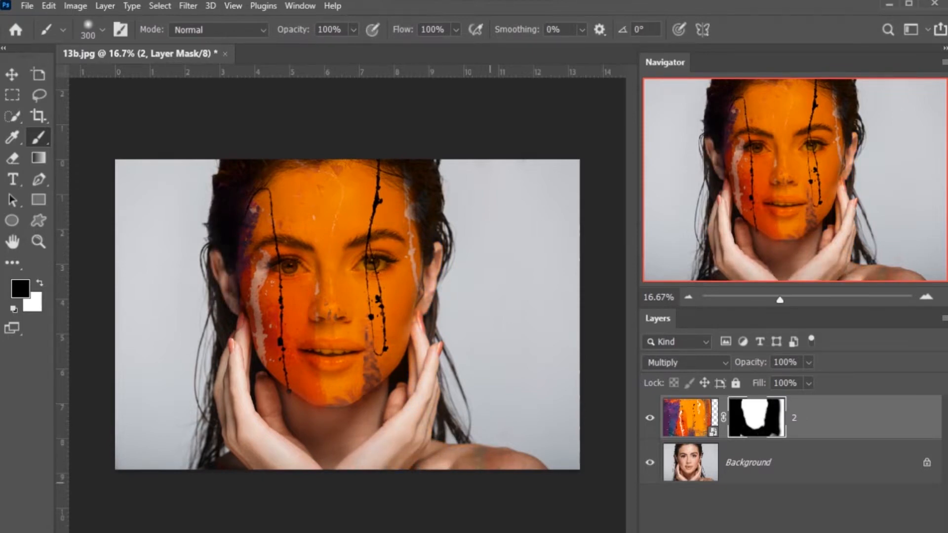
left_click_drag(490, 482, 213, 467)
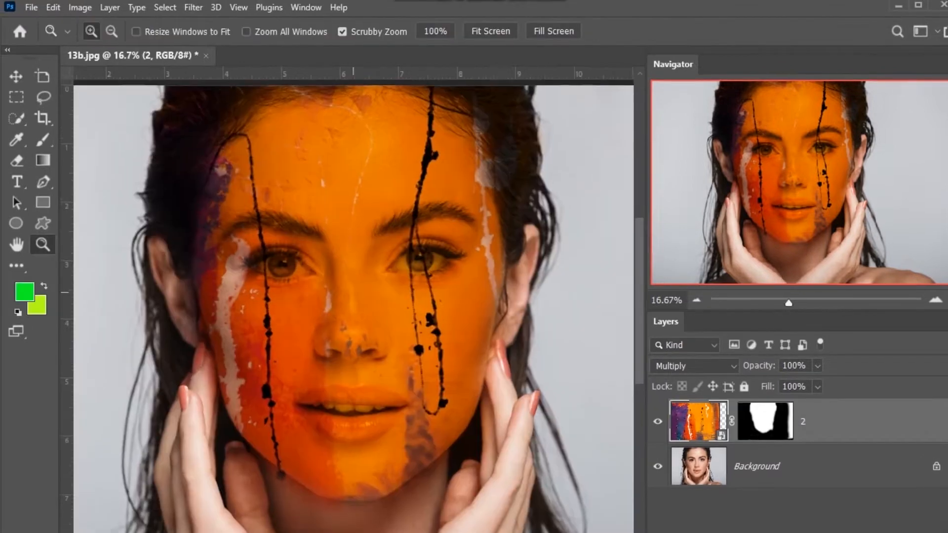
left_click_drag(405, 296, 416, 294)
Step: Outline the black paint drip from the forehead to below the eye on the portrait's left with the Lasso tool
key("l")
key("ctrl+space")
left_click_drag(200, 164, 235, 160)
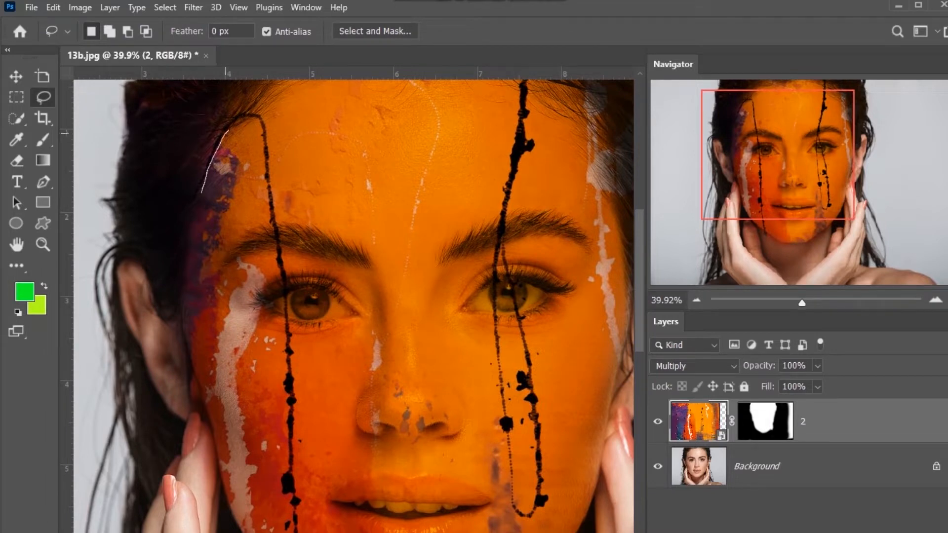
left_click_drag(241, 121, 252, 120)
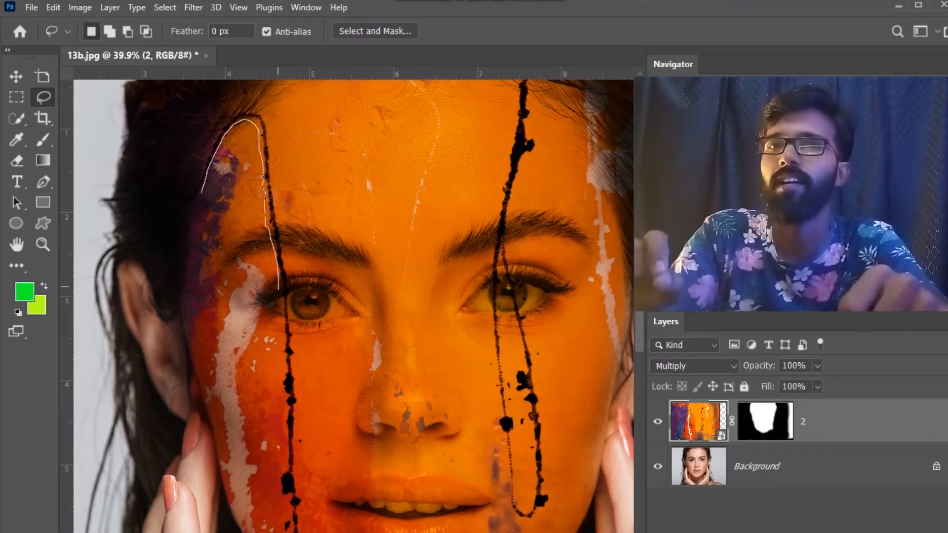
left_click_drag(281, 335, 295, 362)
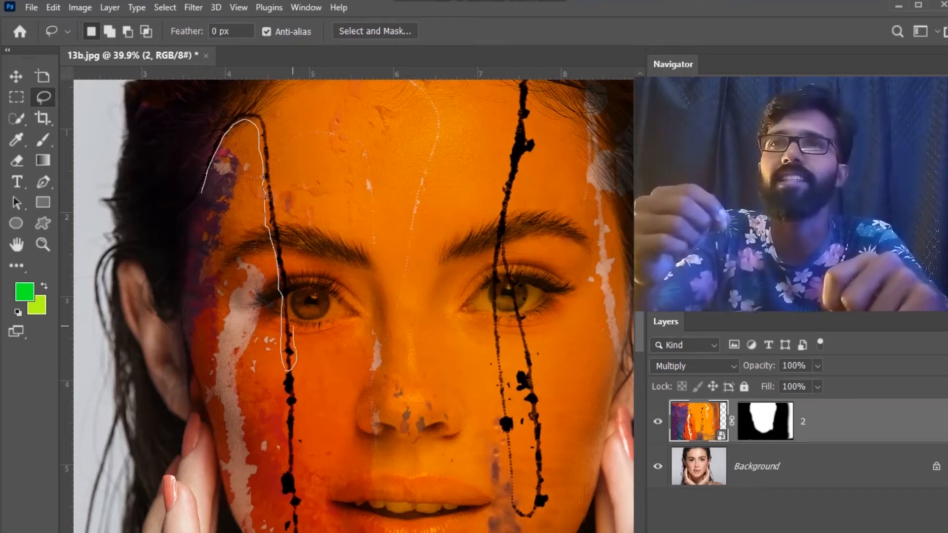
mouse_move(286, 277)
left_mouse_down()
mouse_move(262, 107)
mouse_move(242, 103)
left_mouse_up()
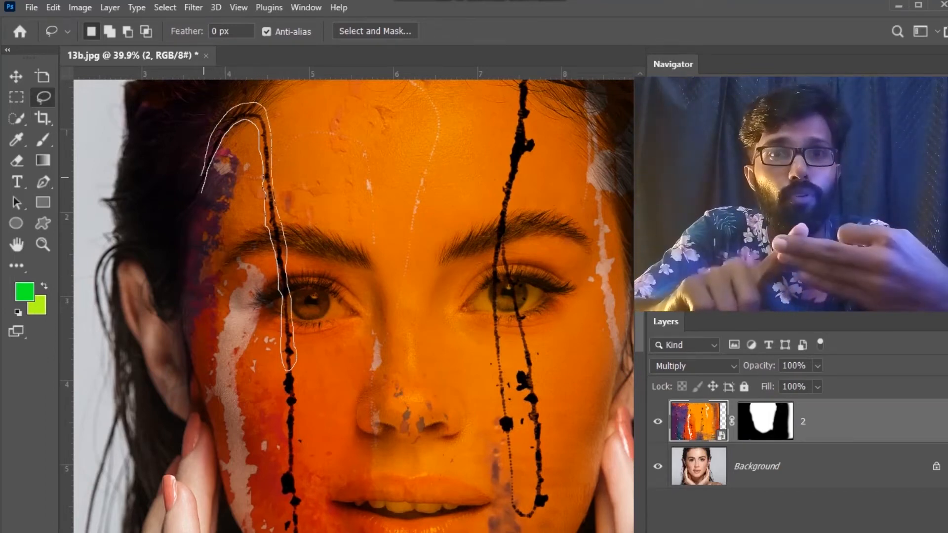
left_click_drag(200, 181, 201, 191)
right_click(270, 198)
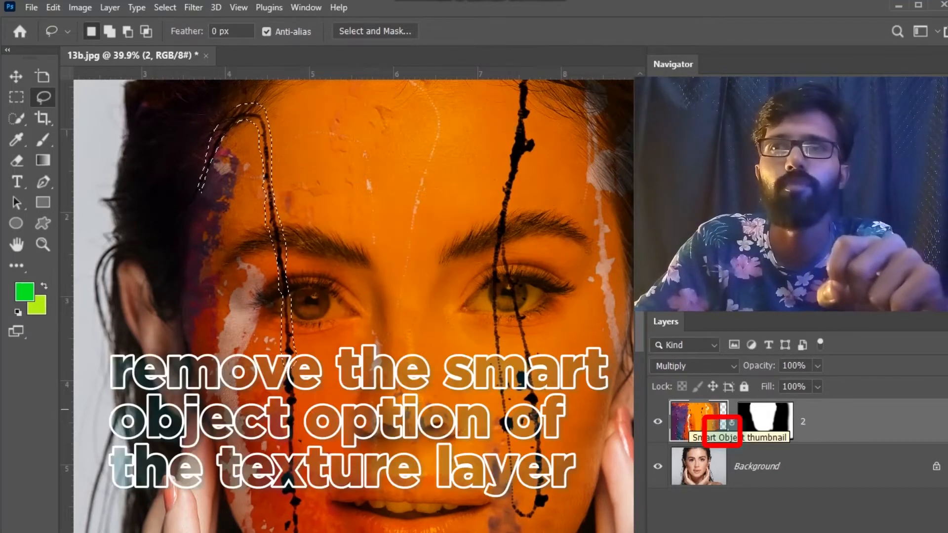
right_click(276, 241)
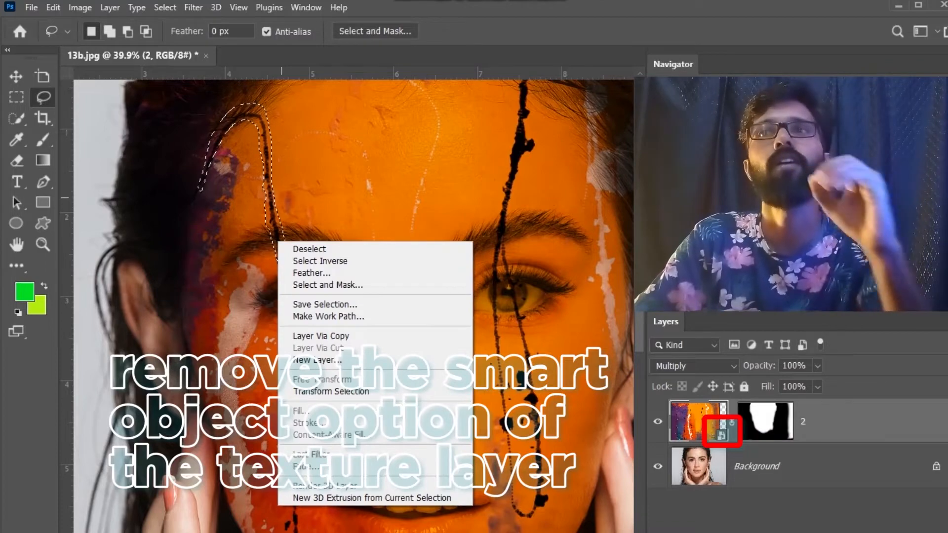
left_click(272, 207)
right_click(272, 205)
left_click(271, 204)
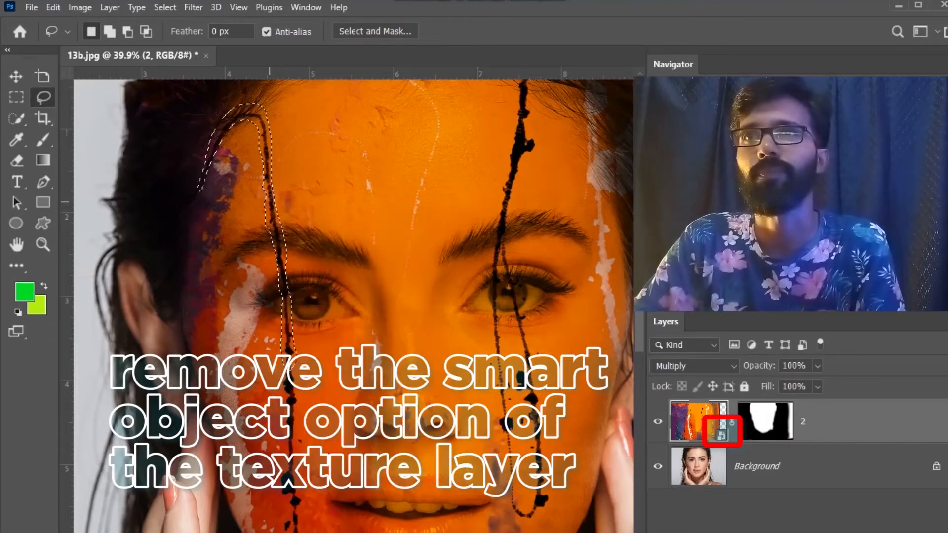
right_click(271, 204)
left_click(276, 211)
Step: Convert the texture smart object to layers and lasso the black paint drip from forehead to cheek on the portrait's left
right_click(852, 422)
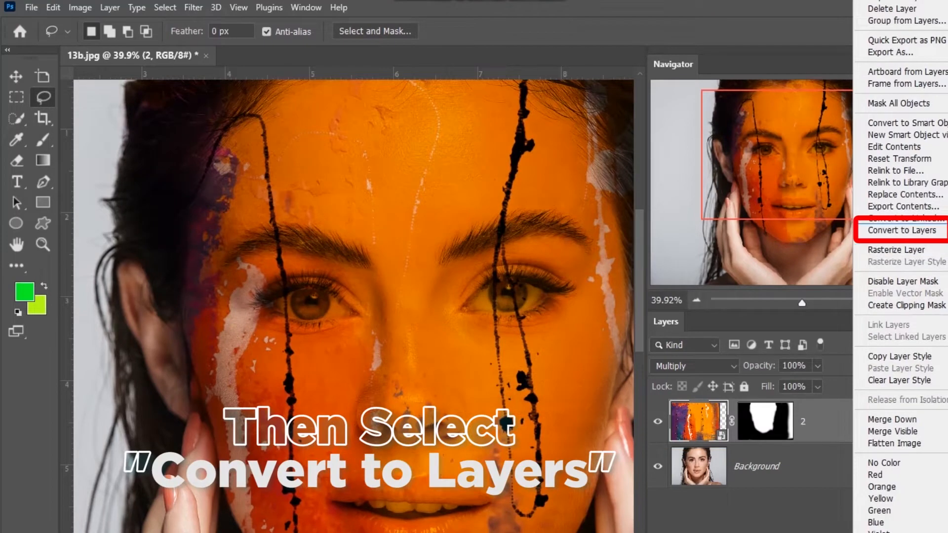
left_click(902, 230)
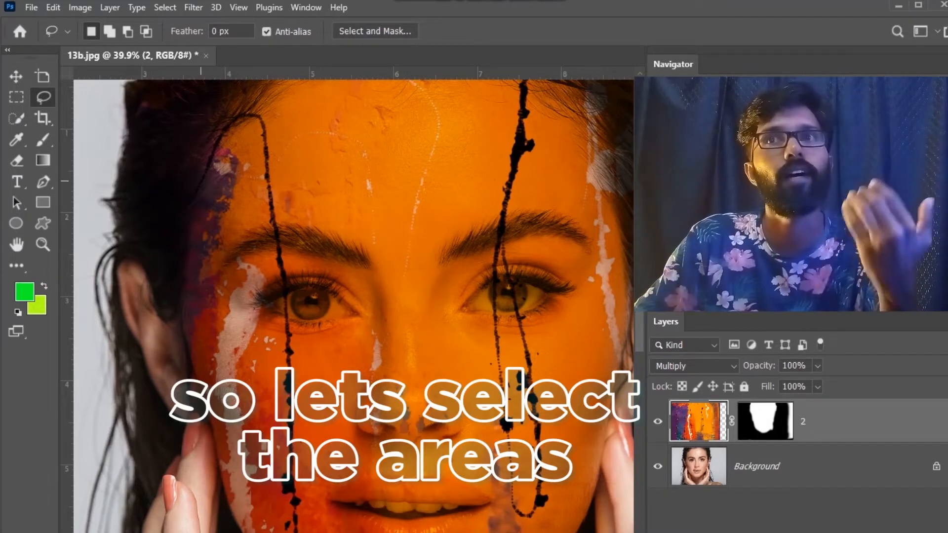
mouse_move(214, 157)
left_mouse_down()
mouse_move(248, 124)
mouse_move(258, 153)
left_mouse_up()
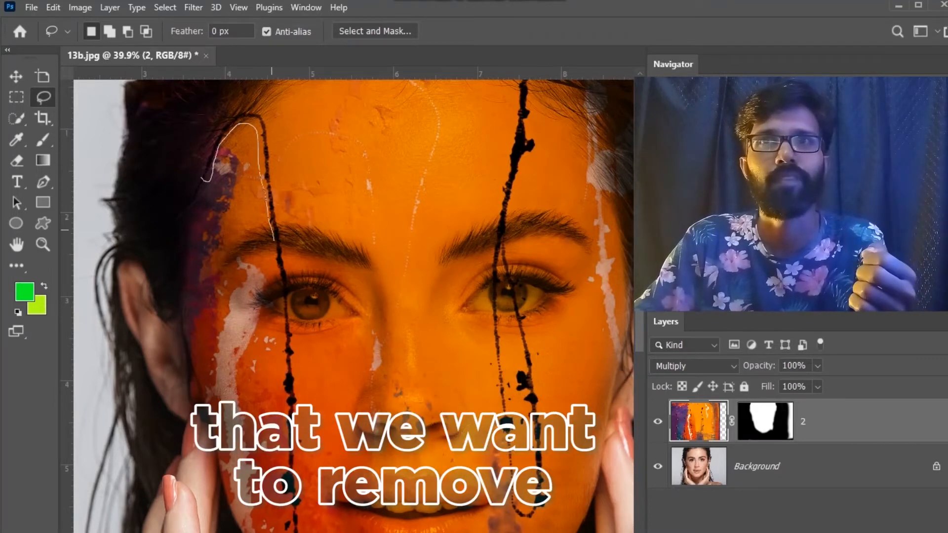
left_click_drag(278, 270, 284, 347)
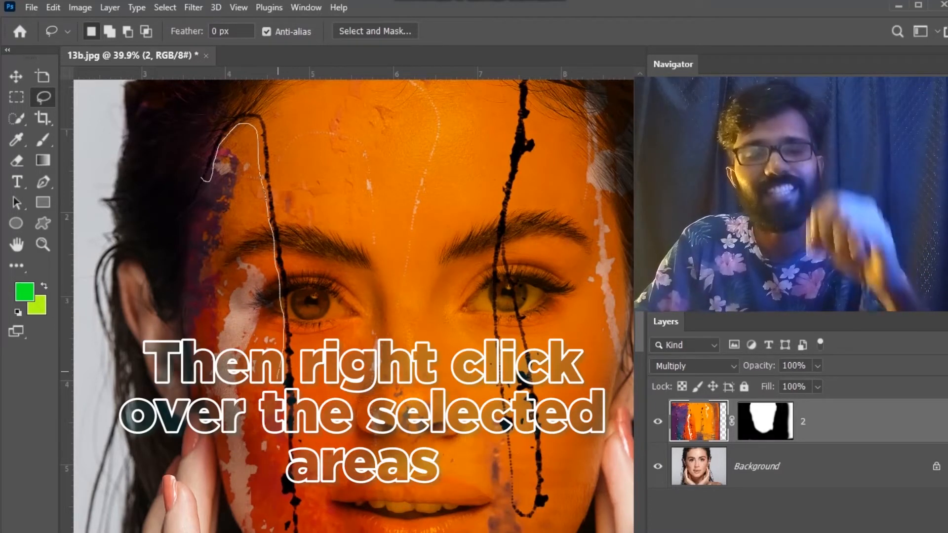
mouse_move(280, 438)
left_mouse_down()
mouse_move(281, 460)
mouse_move(296, 428)
left_mouse_up()
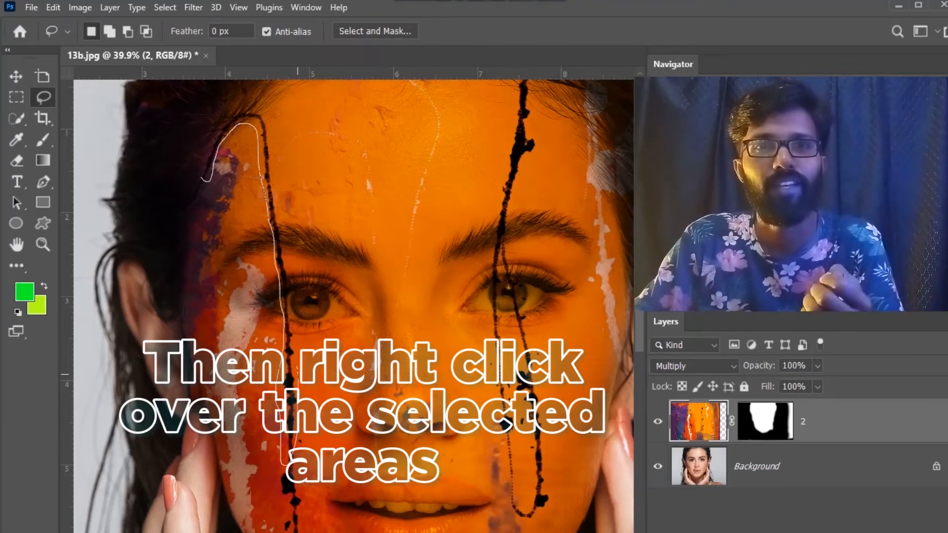
left_click_drag(287, 285, 286, 257)
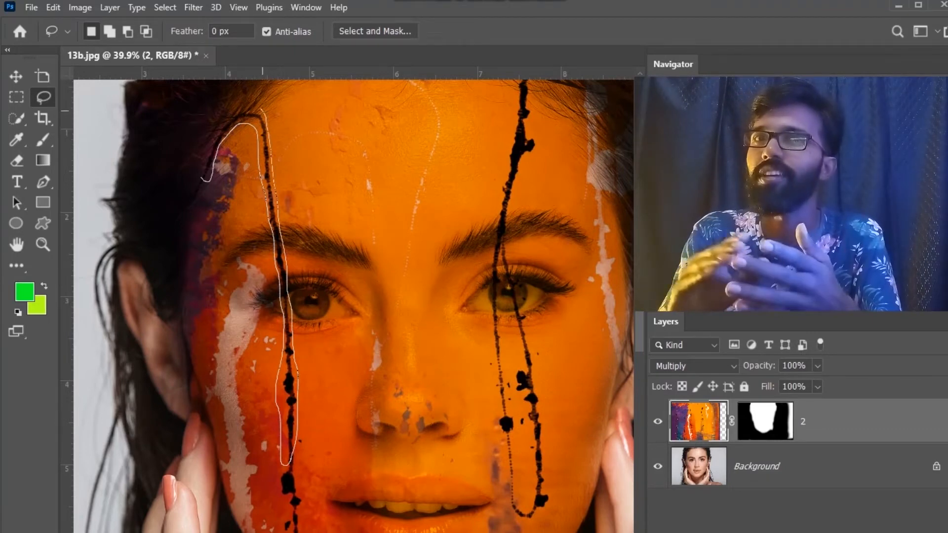
left_click_drag(204, 179, 207, 155)
Step: Remove the outlined drip with a Content-Aware fill in Normal mode at 100% opacity, and clear the selection
right_click(207, 155)
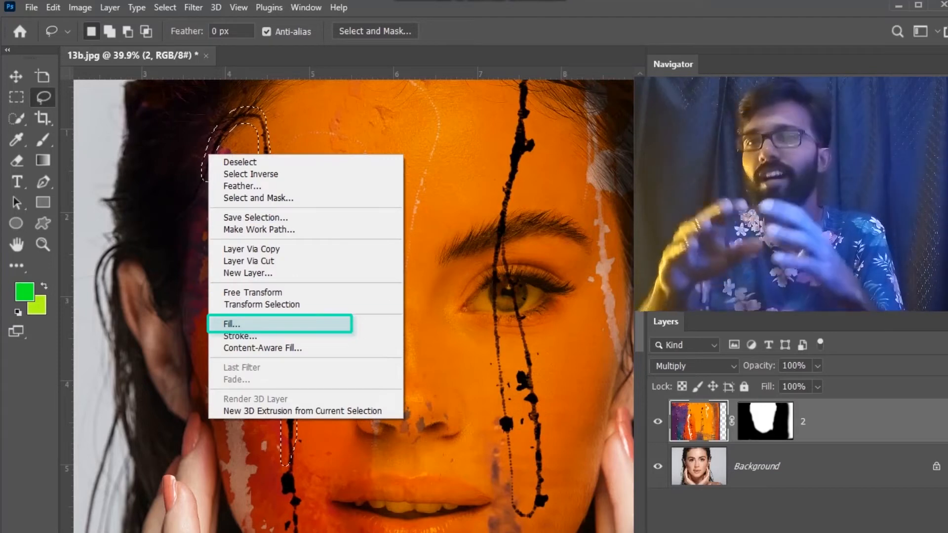
left_click(232, 324)
left_click(563, 112)
left_click(548, 172)
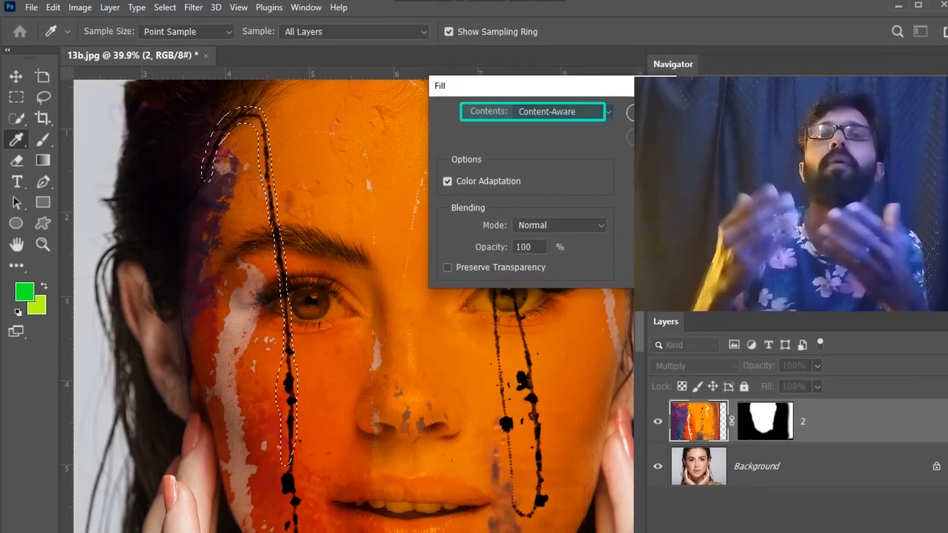
left_click(559, 226)
left_click(533, 163)
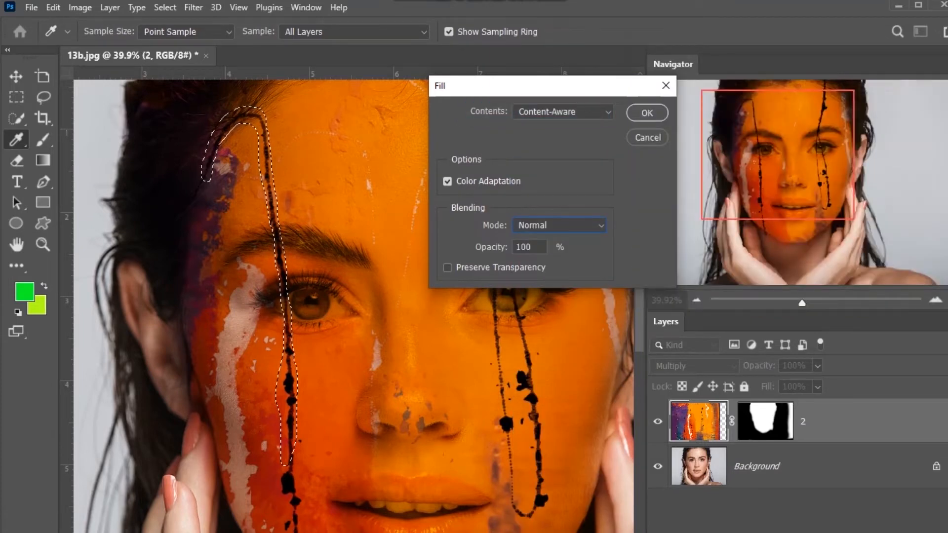
key("Return")
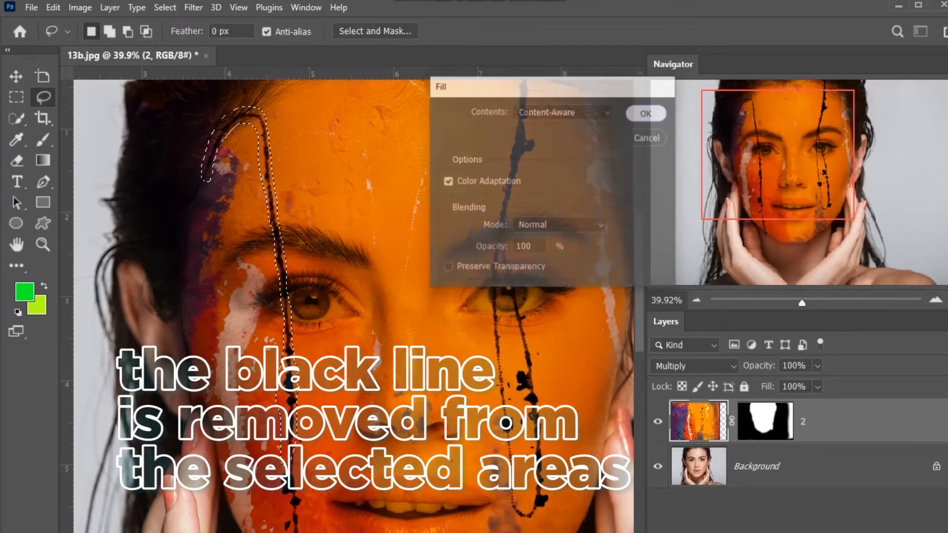
key("ctrl+d")
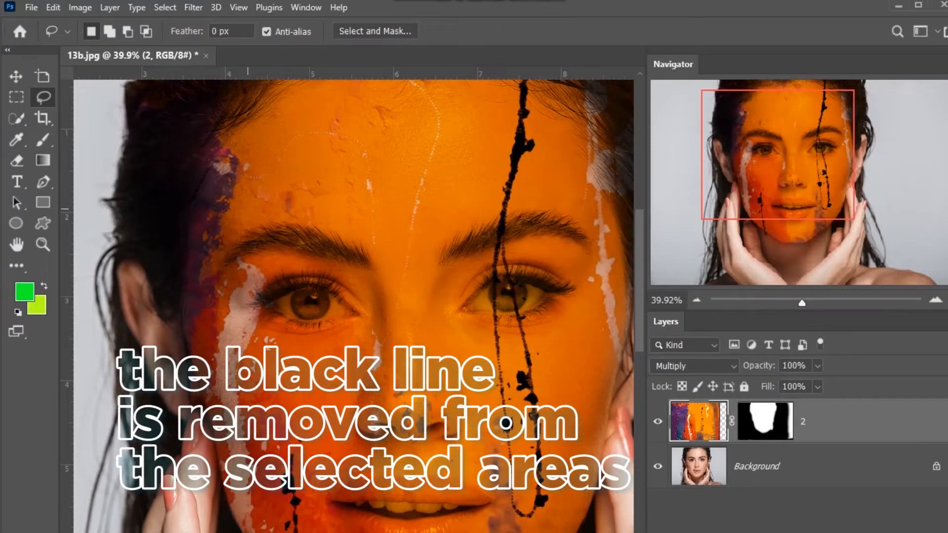
Step: Outline the remaining black drip between cheek and jaw on the portrait's left and remove it with a Content-Aware fill
scroll(286, 309, "down", 5)
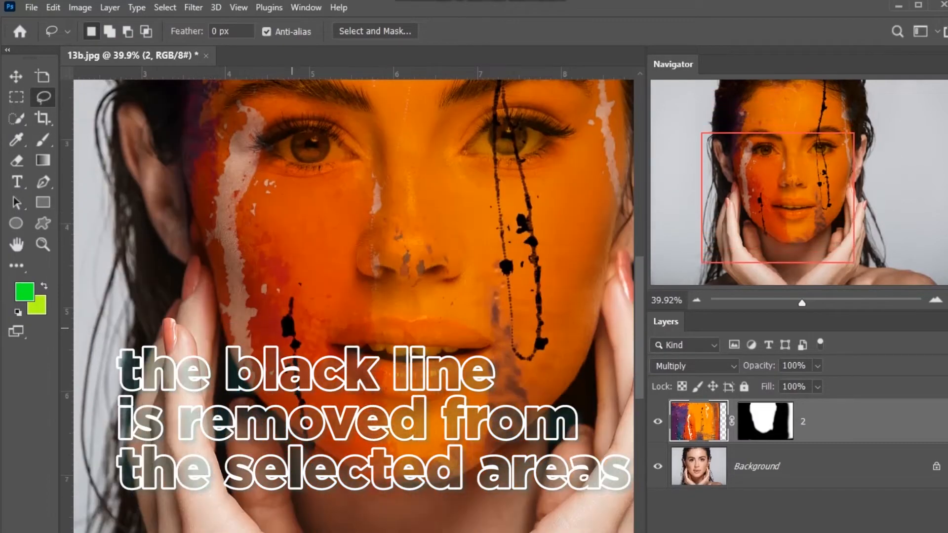
right_click(291, 351)
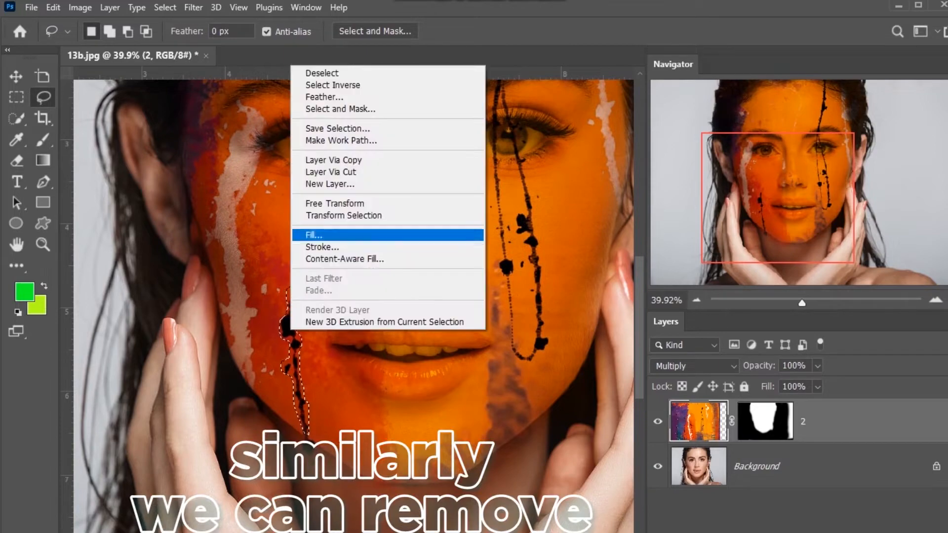
left_click(311, 258)
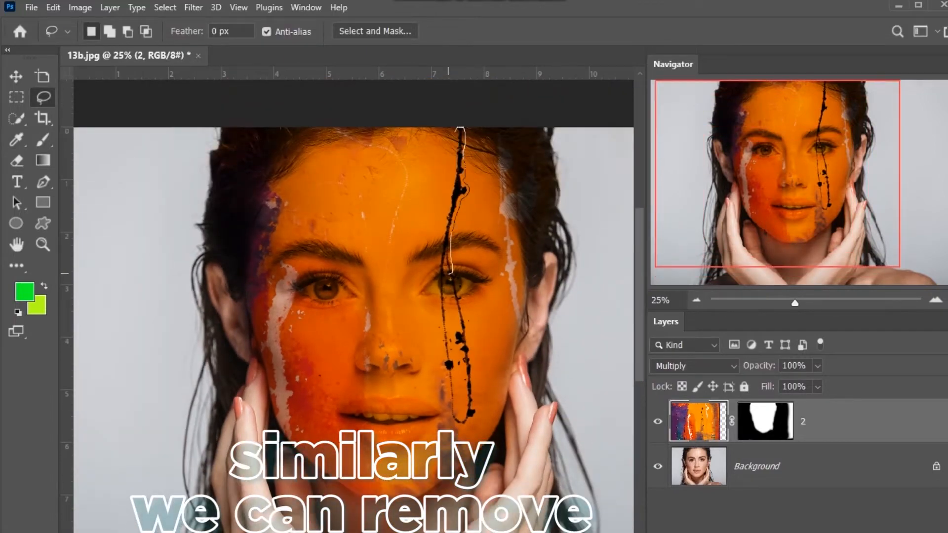
Step: Lasso and fill away the black drip running from the hairline across the eye to the cheek on the portrait's right
left_click_drag(447, 271, 446, 266)
right_click(446, 267)
left_click(498, 361)
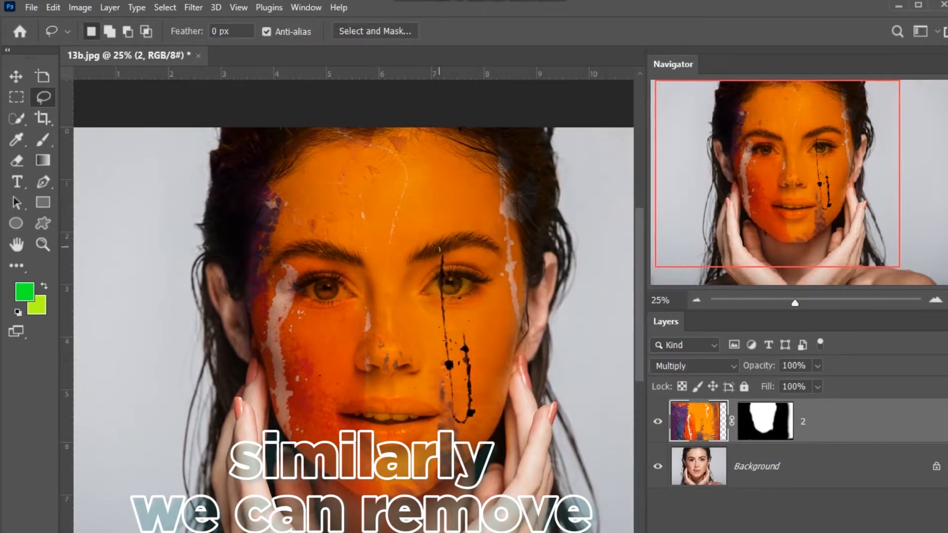
mouse_move(470, 337)
left_mouse_down()
mouse_move(460, 372)
mouse_move(442, 253)
left_mouse_up()
right_click(455, 363)
left_click(499, 276)
Step: Lasso and fill the leftover dark marks on the lower cheek and around the nose
left_click_drag(437, 379, 438, 393)
left_click_drag(465, 455, 439, 381)
right_click(446, 412)
left_click(471, 316)
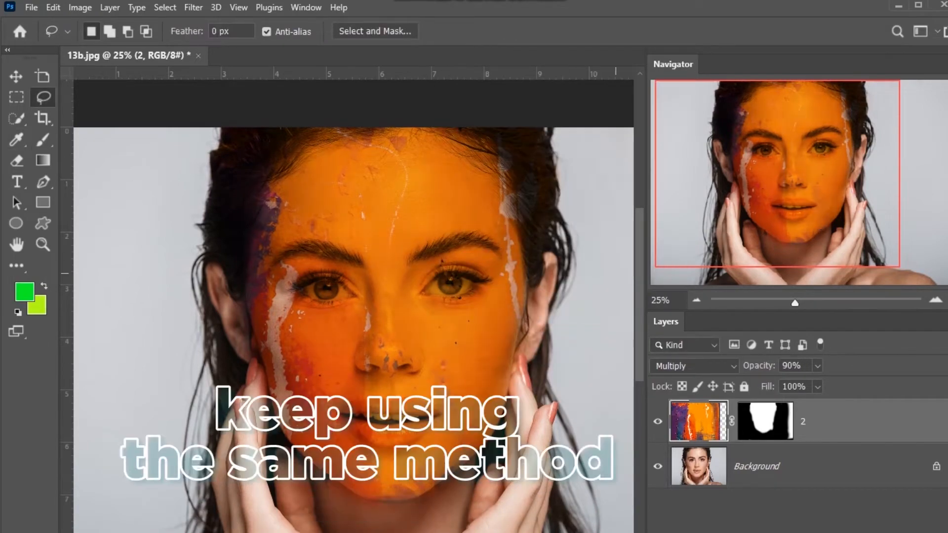
scroll(383, 359, "up", 4)
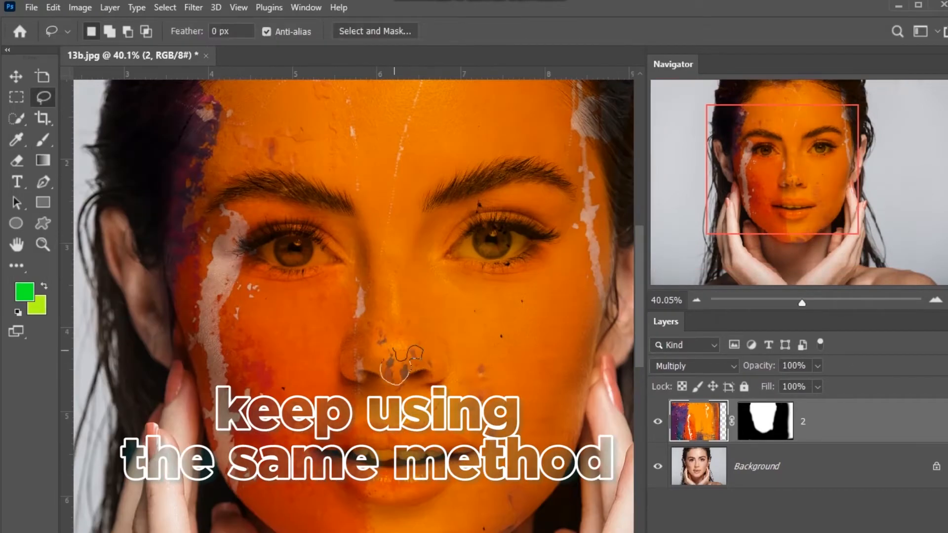
scroll(395, 375, "down", 1)
scroll(482, 272, "down", 1)
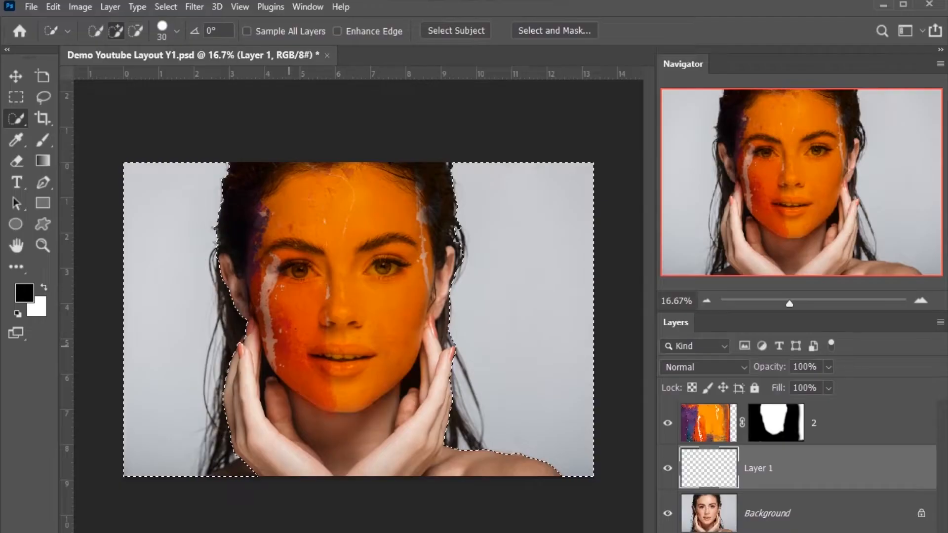
key("ctrl+e")
left_click(110, 7)
mouse_move(153, 9)
left_click(306, 9)
left_click(681, 141)
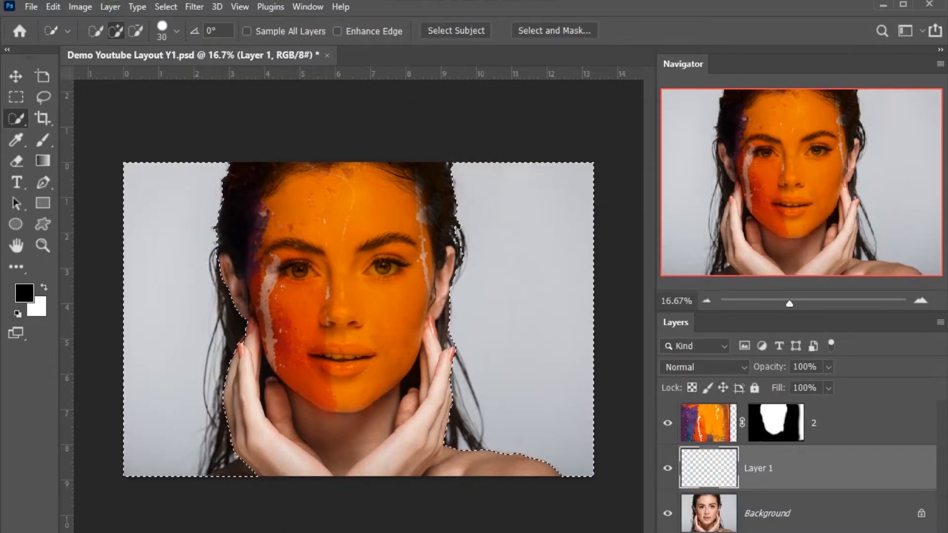
Step: Fill the selected backdrop around the woman with black on Layer 1 and deselect it
left_click(25, 293)
left_click(709, 51)
key("alt+BackSpace")
key("ctrl+d")
Step: Paint black on Layer 1 along the outline of the hair and ears with a soft brush to clean up the cut-out edges
left_click_drag(354, 175, 447, 222)
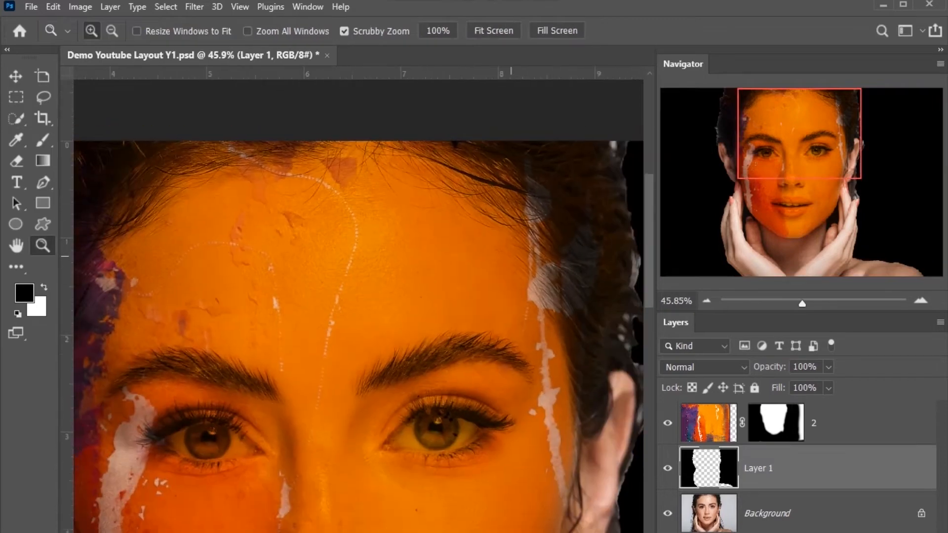
left_click_drag(511, 256, 368, 319)
key("b")
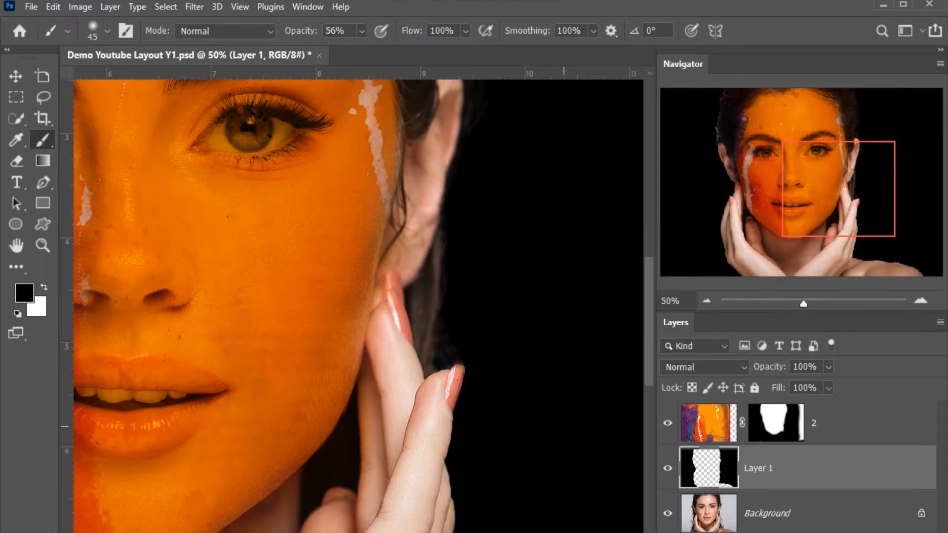
key("ctrl+minus")
key("ctrl+minus")
key("ctrl+minus")
left_click_drag(216, 219, 293, 299)
key("bracketright")
left_click_drag(215, 273, 213, 276)
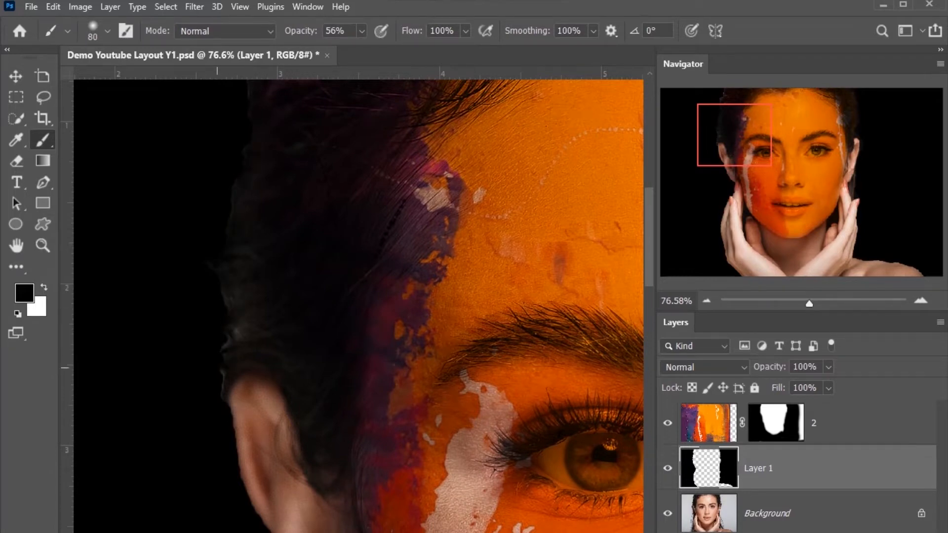
key("ctrl+minus")
key("ctrl+minus")
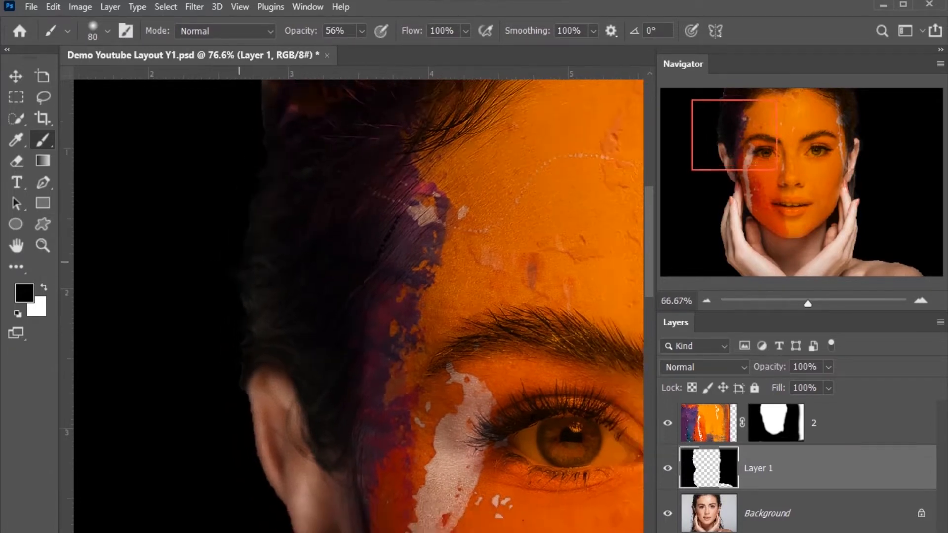
key("ctrl+minus")
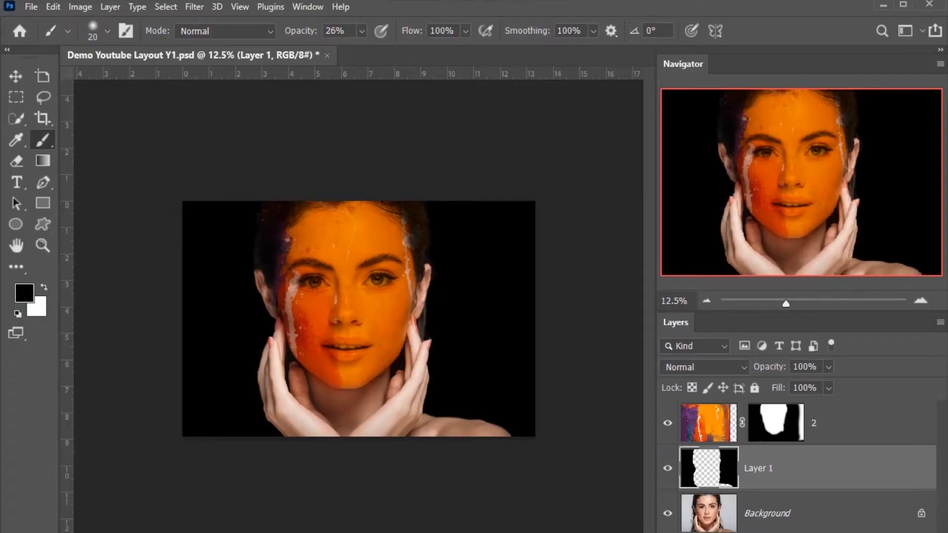
Step: Place the cracked-earth image pexels-atypeek-dgn-5666884 from the file folder above texture layer 2
left_click(814, 423)
mouse_move(295, 532)
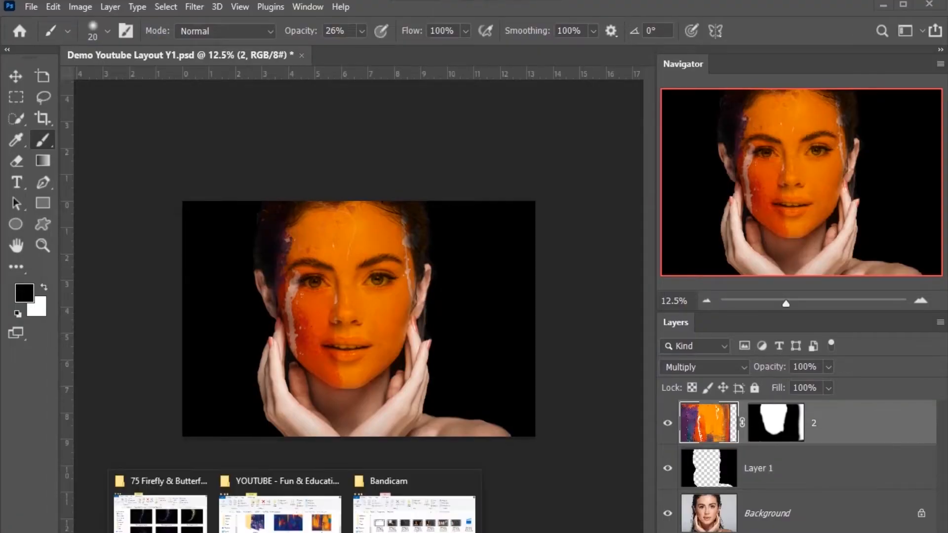
left_click(289, 511)
left_click_drag(392, 377, 145, 357)
key("ctrl+plus")
key("ctrl+plus")
key("ctrl+minus")
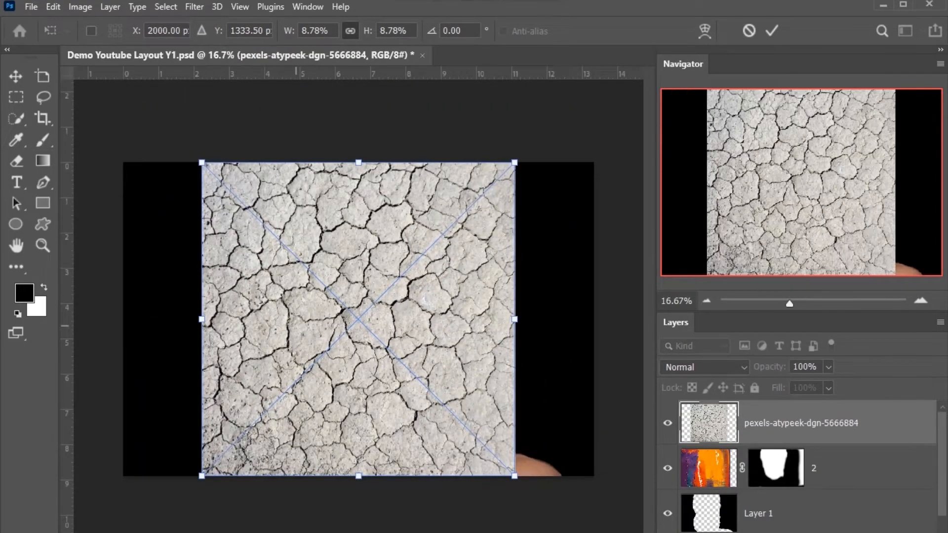
Step: Scale the cracked-earth texture to 9.13% and set its blend mode to Overlay
left_click_drag(514, 476, 521, 482)
left_click(705, 367)
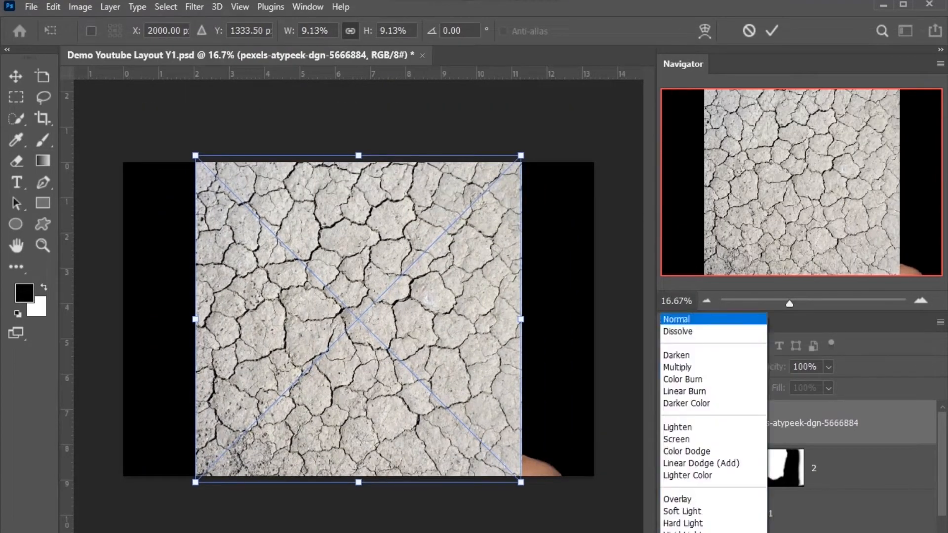
key("Return")
Step: Shift the cracked-earth texture sideways over the portrait and commit its placement
left_click_drag(388, 302, 397, 307)
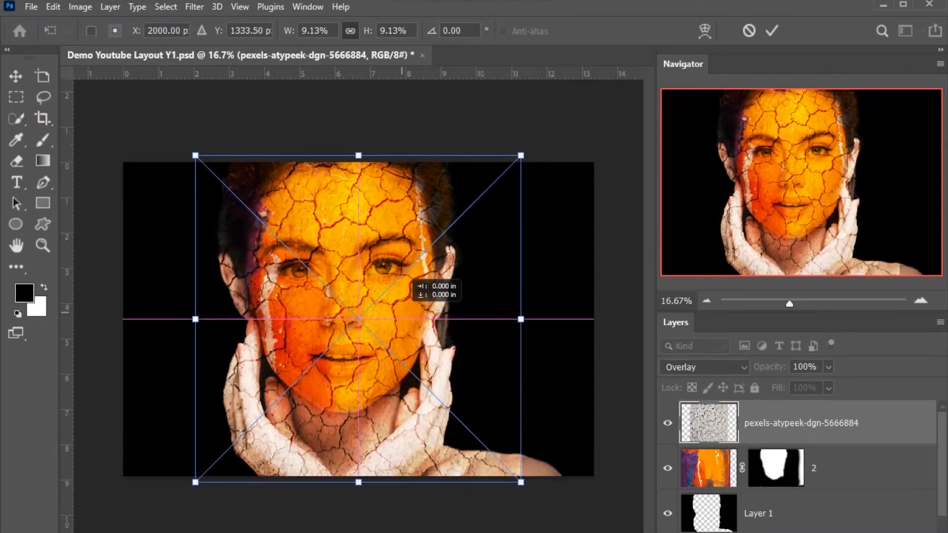
left_click_drag(409, 282, 417, 282)
key("ctrl+z")
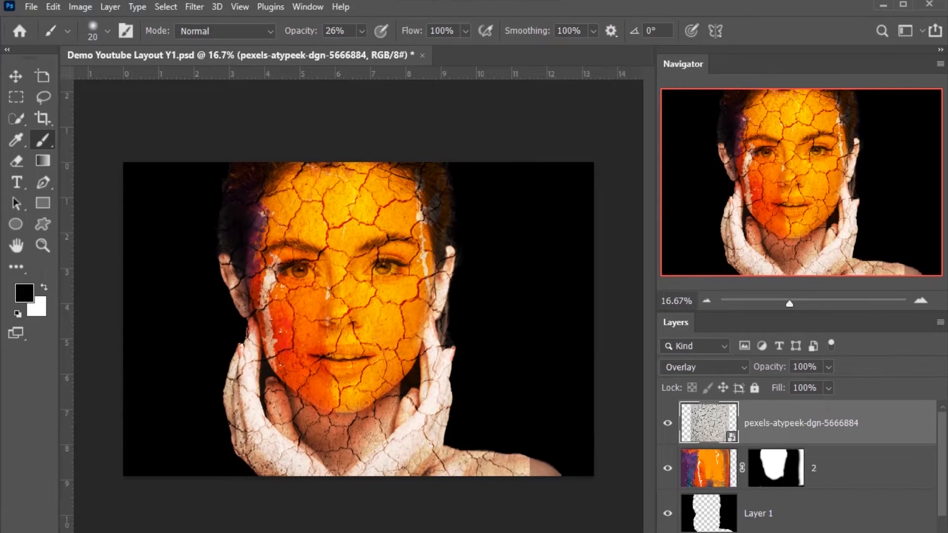
Step: Add a layer mask to the cracked-earth layer and set the foreground colour to black
left_click(107, 31)
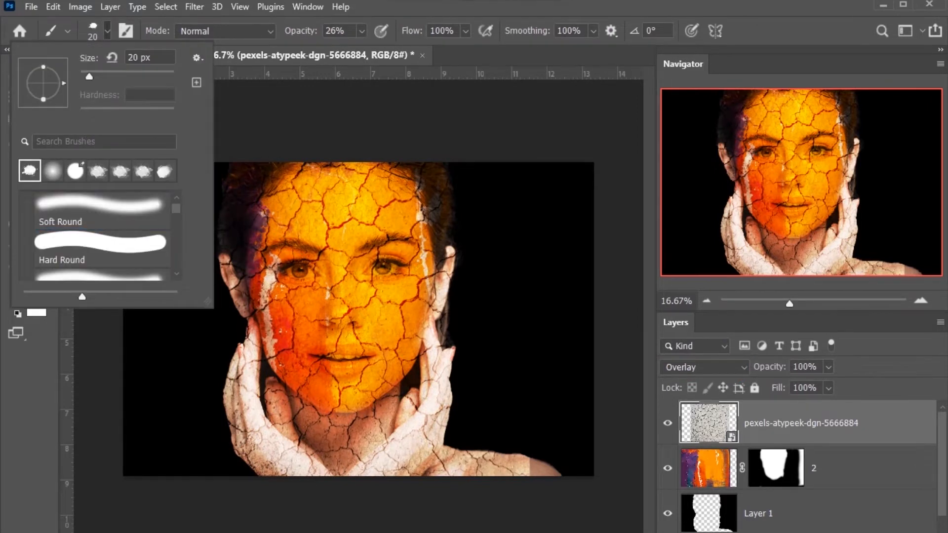
left_click(107, 31)
left_click(24, 293)
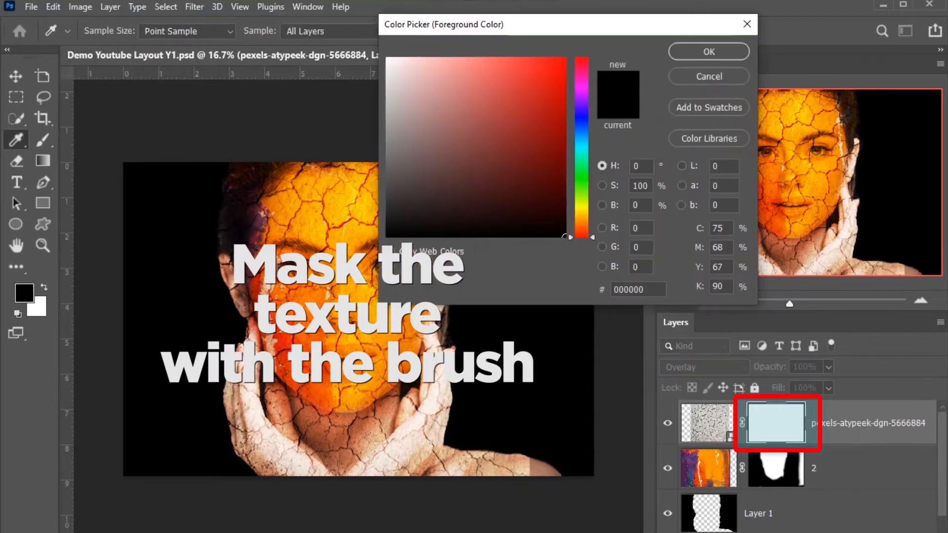
left_click(709, 51)
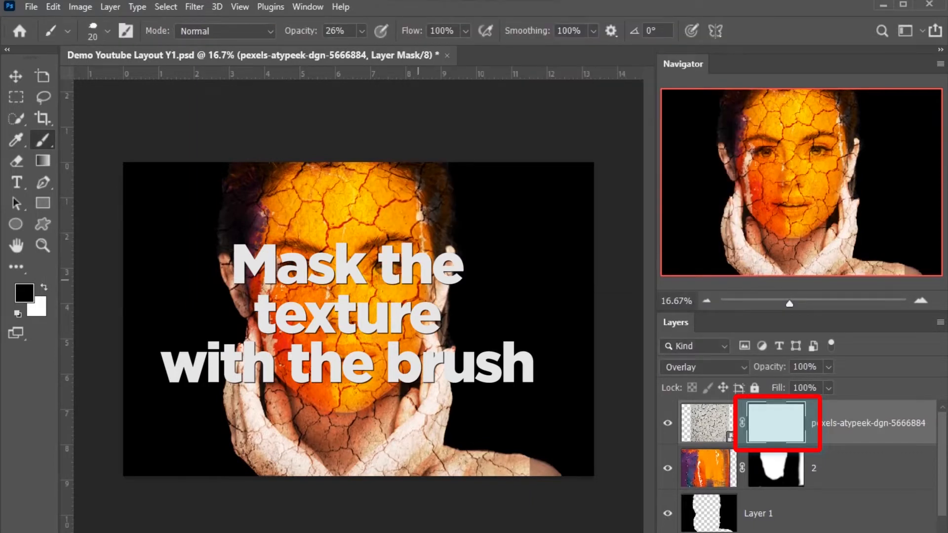
Step: Mask the cracks off the nose, mouth, chin, neck and hands using a 700 px black brush at 100% opacity
left_click(107, 31)
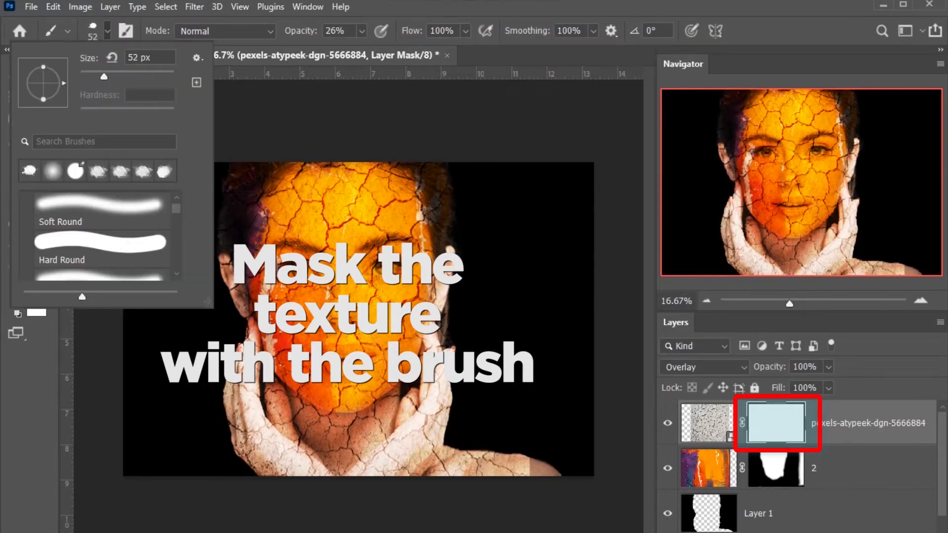
left_click_drag(104, 76, 109, 76)
left_click(107, 30)
key("bracketright")
key("bracketright")
key("bracketright")
key("bracketright")
key("bracketright")
key("bracketright")
key("bracketright")
key("bracketright")
key("bracketright")
key("bracketright")
key("bracketright")
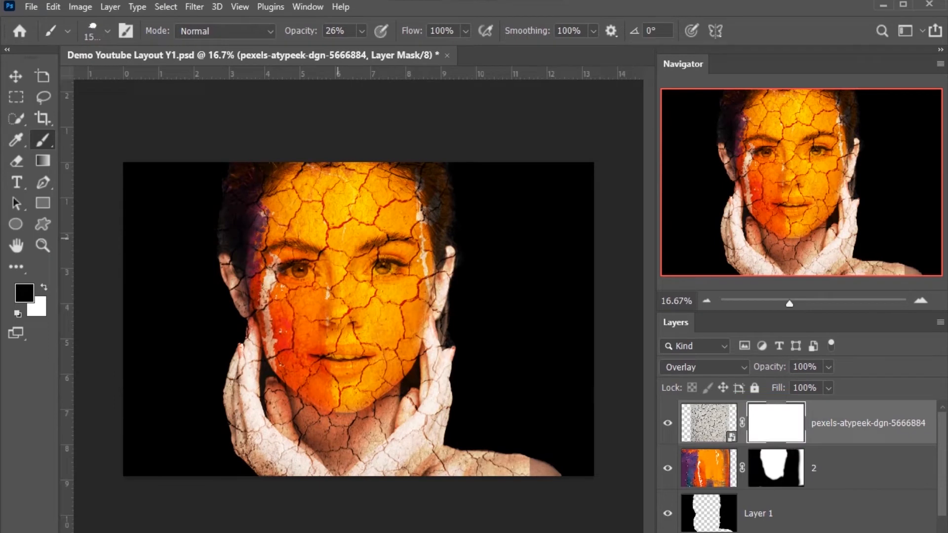
key("0")
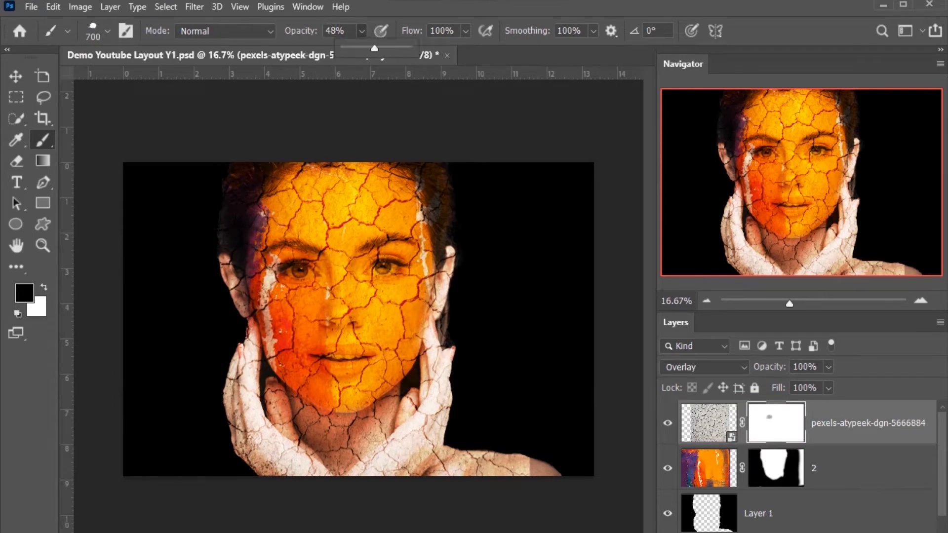
mouse_move(373, 262)
left_mouse_down()
mouse_move(346, 267)
mouse_move(351, 355)
mouse_move(326, 349)
mouse_move(341, 420)
mouse_move(301, 435)
mouse_move(232, 395)
left_mouse_up()
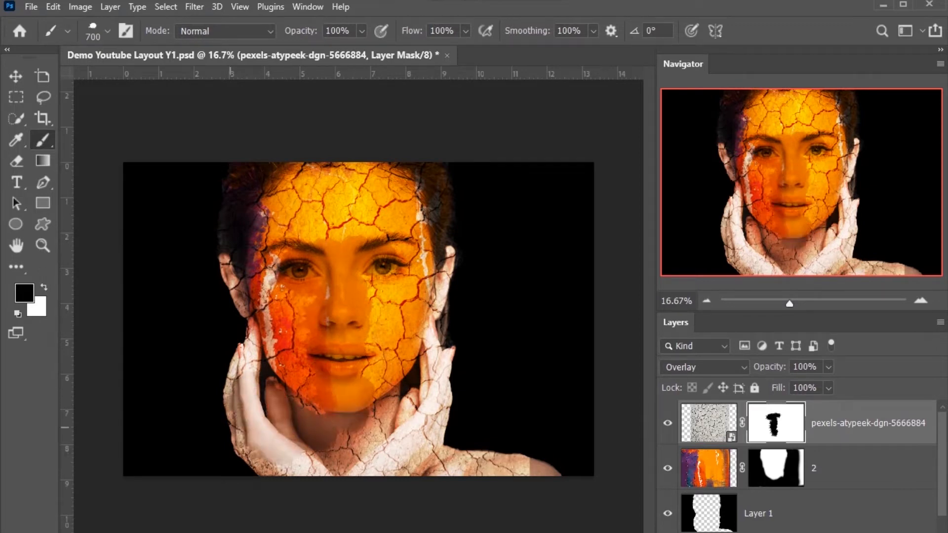
left_click_drag(233, 433, 234, 340)
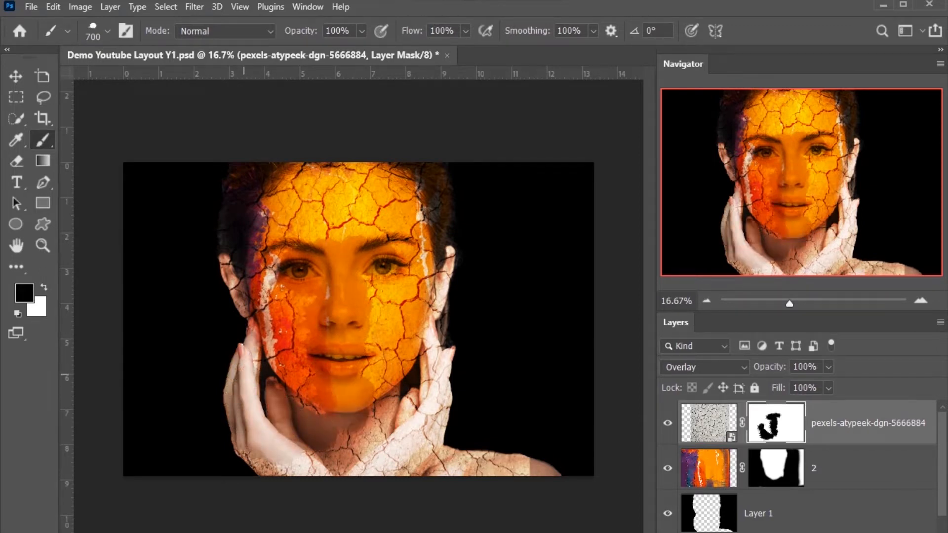
mouse_move(227, 447)
left_mouse_down()
mouse_move(281, 462)
mouse_move(387, 460)
mouse_move(390, 429)
mouse_move(430, 390)
mouse_move(425, 425)
mouse_move(437, 340)
mouse_move(461, 289)
mouse_move(494, 464)
mouse_move(415, 454)
mouse_move(447, 451)
left_mouse_up()
Step: Mask the leftover cracks under the chin and over the fingers beside the right cheek using a 175 px brush
key("ctrl+space")
left_click_drag(398, 398, 454, 398)
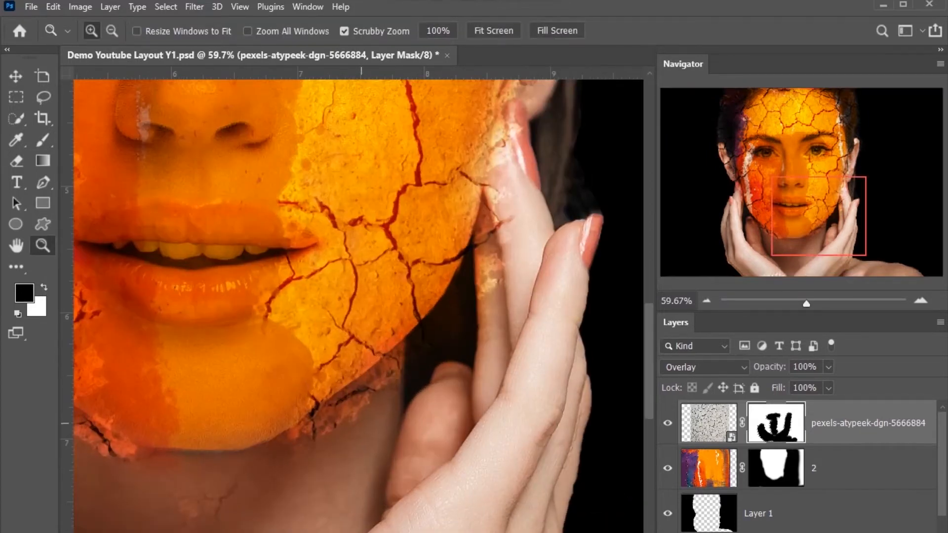
key("bracketleft")
key("bracketleft")
key("bracketleft")
key("bracketleft")
key("bracketleft")
key("bracketleft")
key("bracketleft")
left_click_drag(360, 412, 395, 378)
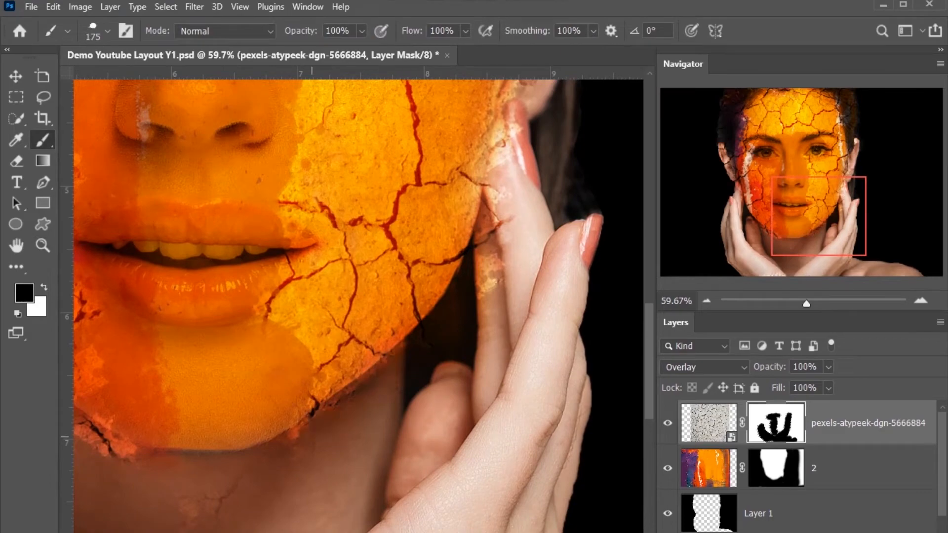
mouse_move(511, 269)
left_mouse_down()
mouse_move(501, 276)
mouse_move(511, 229)
mouse_move(490, 291)
left_mouse_up()
key("ctrl+minus")
scroll(513, 229, "up", 3)
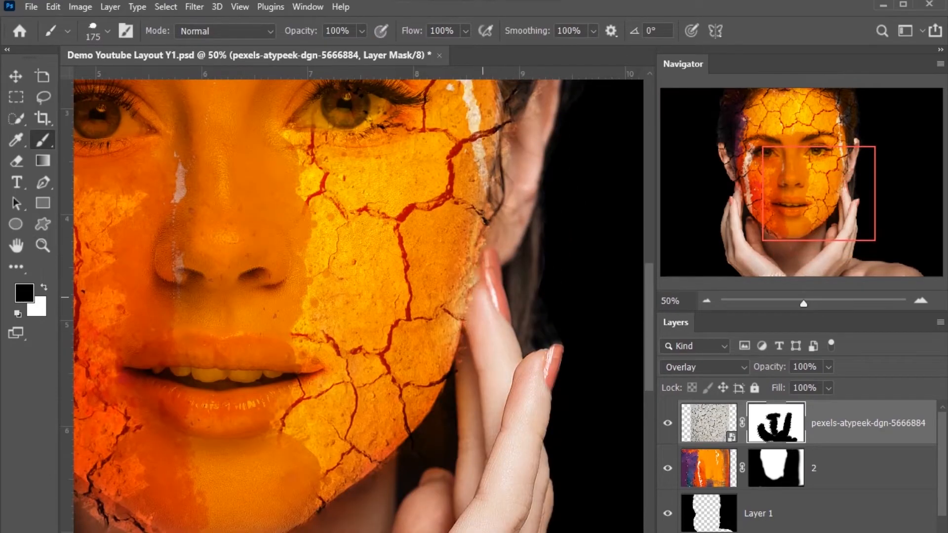
scroll(477, 346, "up", 5)
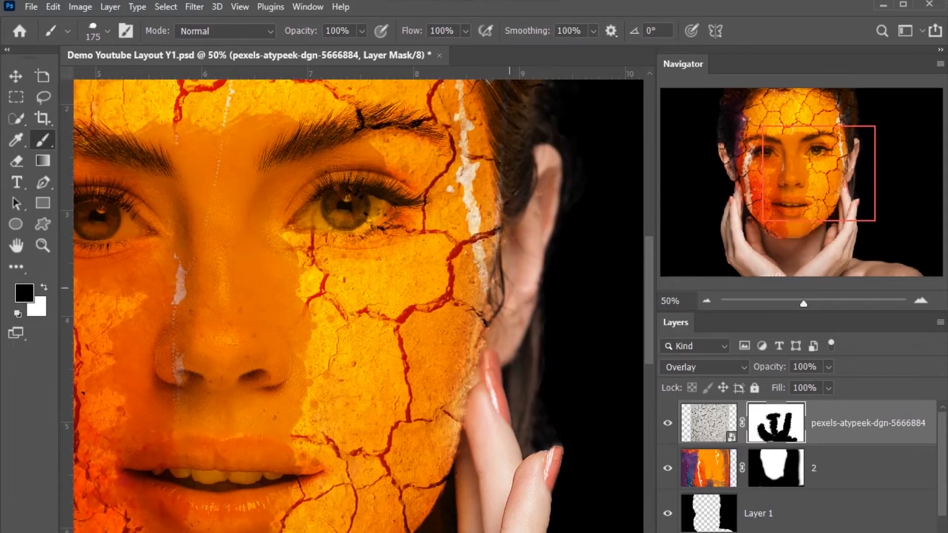
key("ctrl+minus")
key("ctrl+minus")
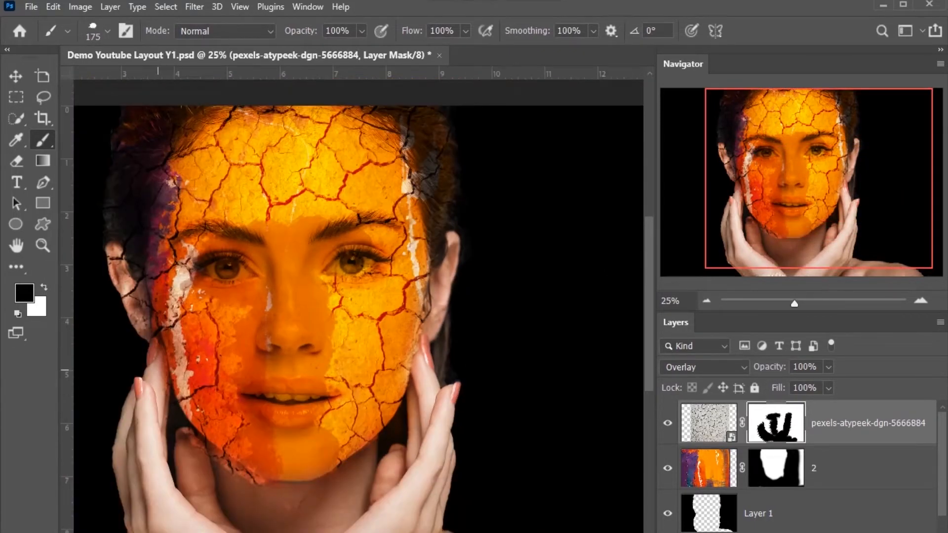
Step: Mask the cracks spilling past the left jawline onto the neck and the fingers beside the left cheek
key("ctrl+plus")
key("ctrl+plus")
mouse_move(158, 369)
left_mouse_down()
mouse_move(455, 267)
mouse_move(478, 204)
left_mouse_up()
left_click_drag(296, 385, 340, 404)
left_click_drag(492, 516, 592, 518)
left_click_drag(501, 510, 372, 415)
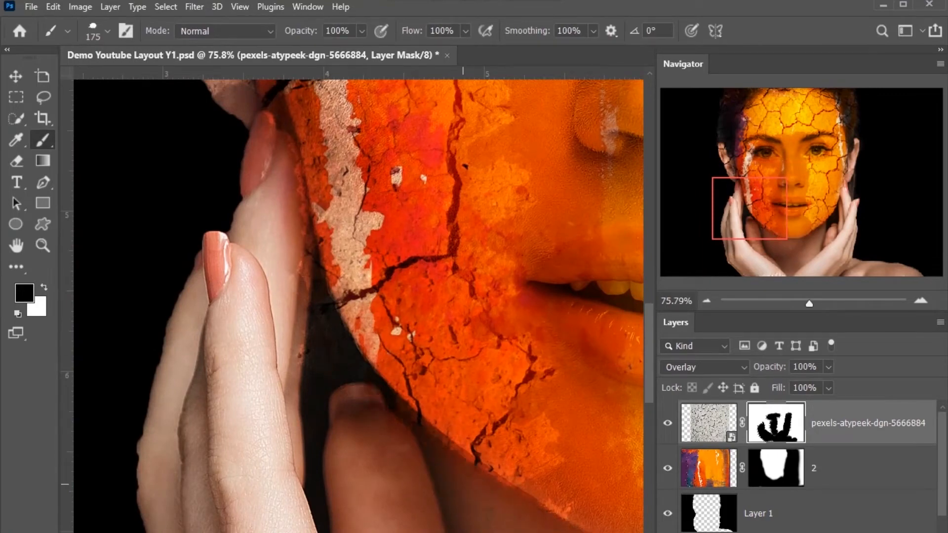
scroll(300, 353, "up", 2)
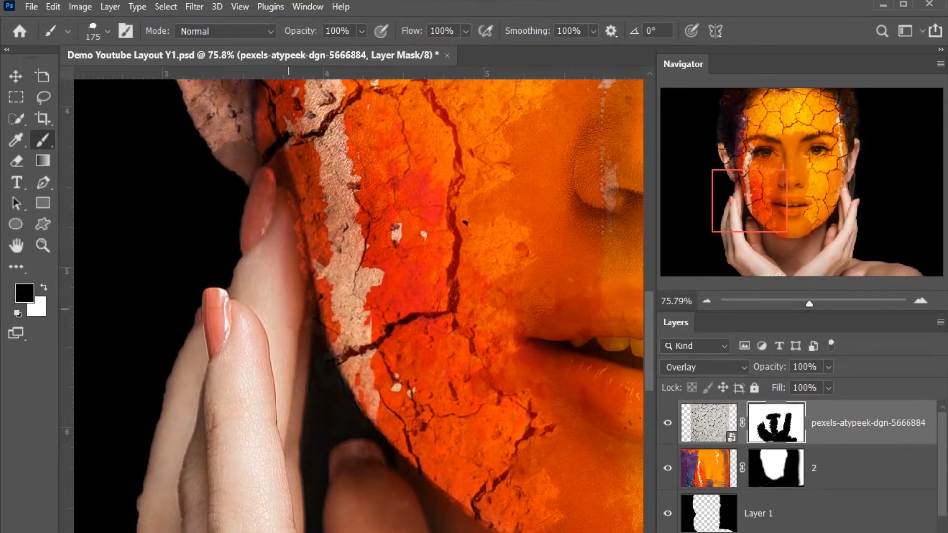
scroll(287, 385, "up", 8)
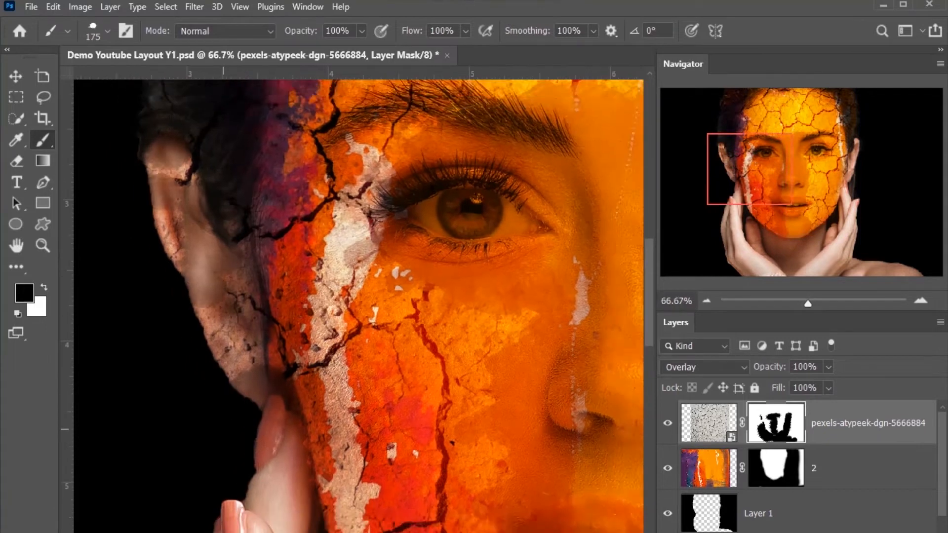
Step: Restore the cracked texture on the right ear by painting the mask with white
key("ctrl+minus")
key("ctrl+minus")
key("ctrl+minus")
key("ctrl+minus")
key("x")
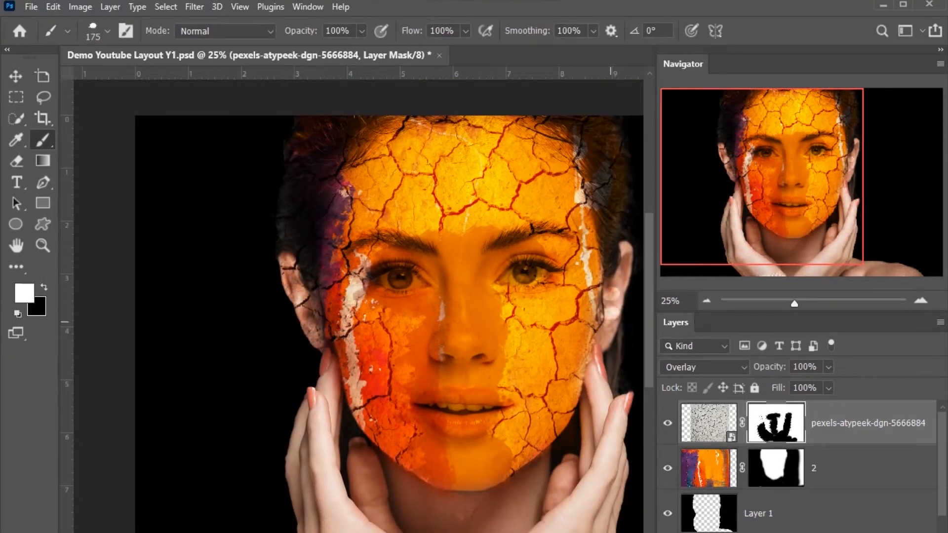
key("ctrl+minus")
key("ctrl+space")
left_click_drag(356, 426, 434, 427)
left_click(257, 426)
key("ctrl+z")
Step: Switch back to black and mask the stray cracks around the hair and the lower edges of the hands
key("x")
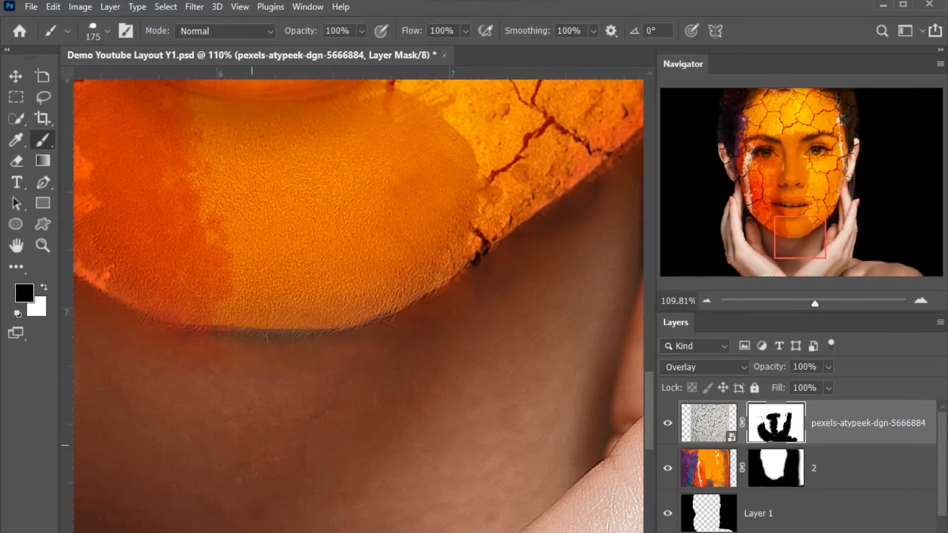
key("ctrl+minus")
key("ctrl+minus")
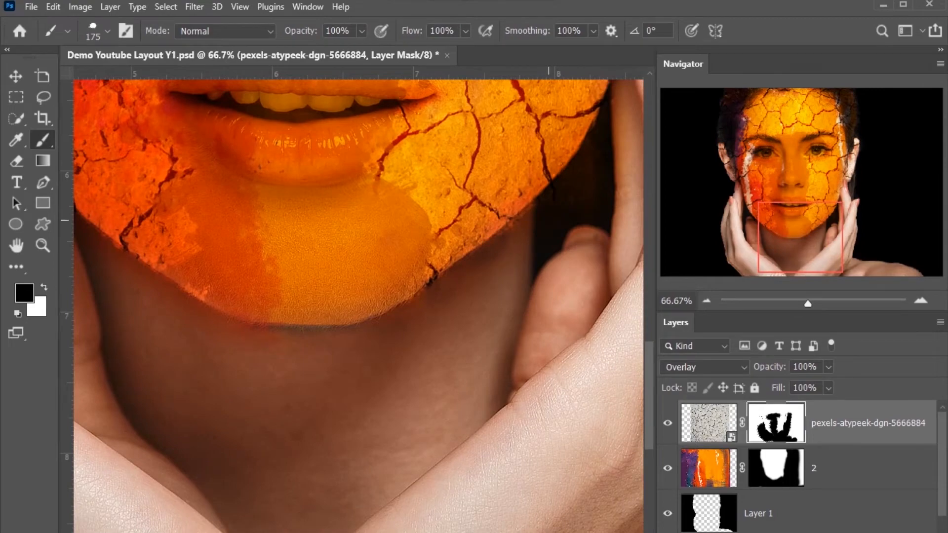
key("ctrl+minus")
key("ctrl+minus")
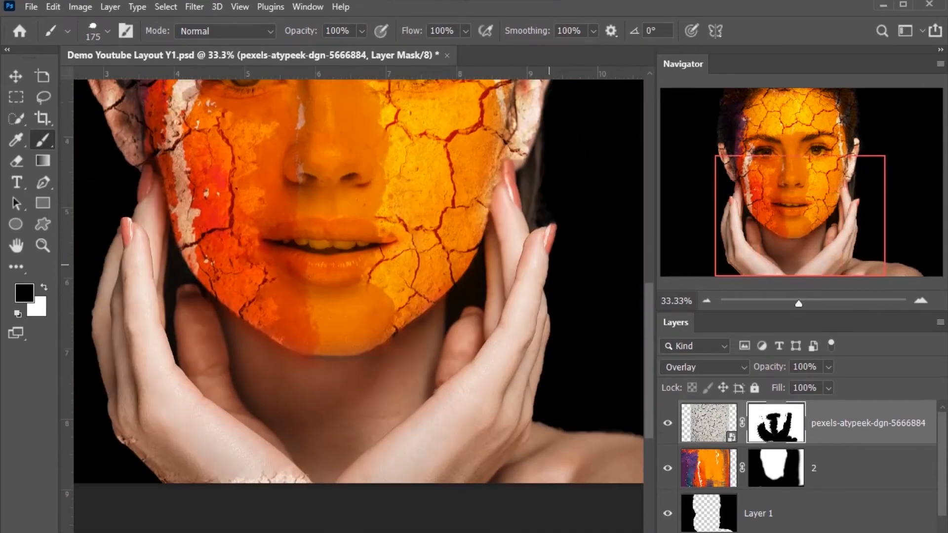
key("ctrl+minus")
key("ctrl+minus")
key("ctrl+plus")
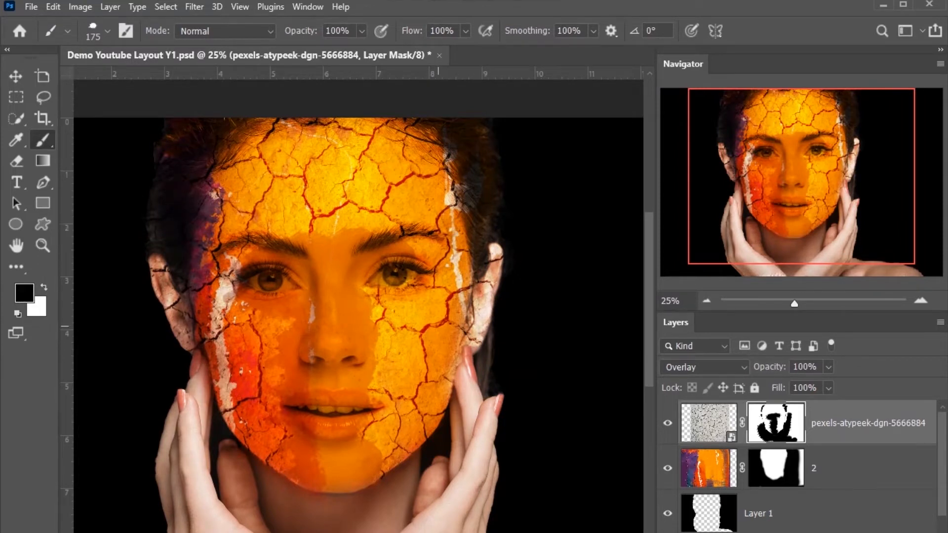
Step: Mask the cracks over the forehead and inner cheeks using a 700 px brush, keeping them along the face's sides
mouse_move(373, 276)
left_mouse_down()
mouse_move(322, 247)
mouse_move(297, 141)
mouse_move(363, 170)
mouse_move(371, 224)
mouse_move(372, 214)
mouse_move(371, 308)
mouse_move(379, 311)
mouse_move(340, 408)
left_mouse_up()
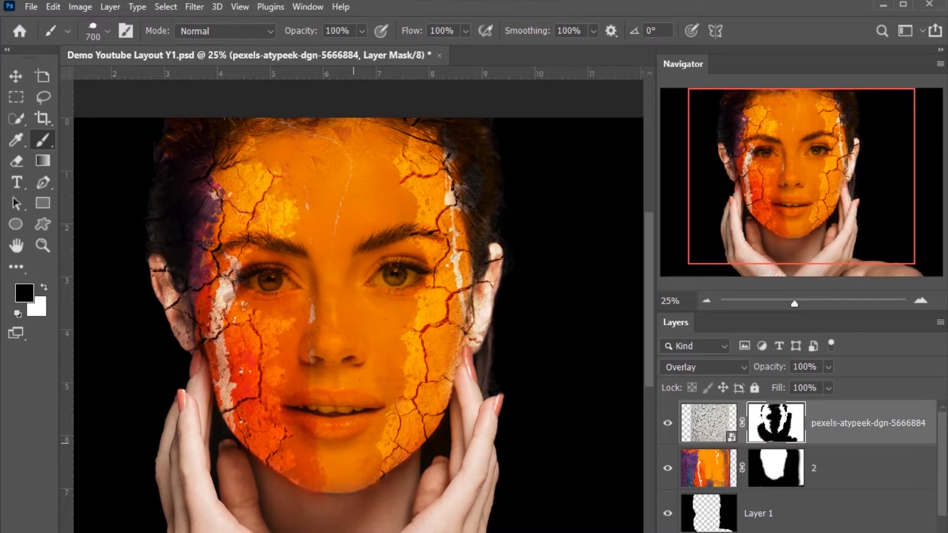
mouse_move(304, 427)
left_mouse_down()
mouse_move(288, 355)
mouse_move(289, 377)
left_mouse_up()
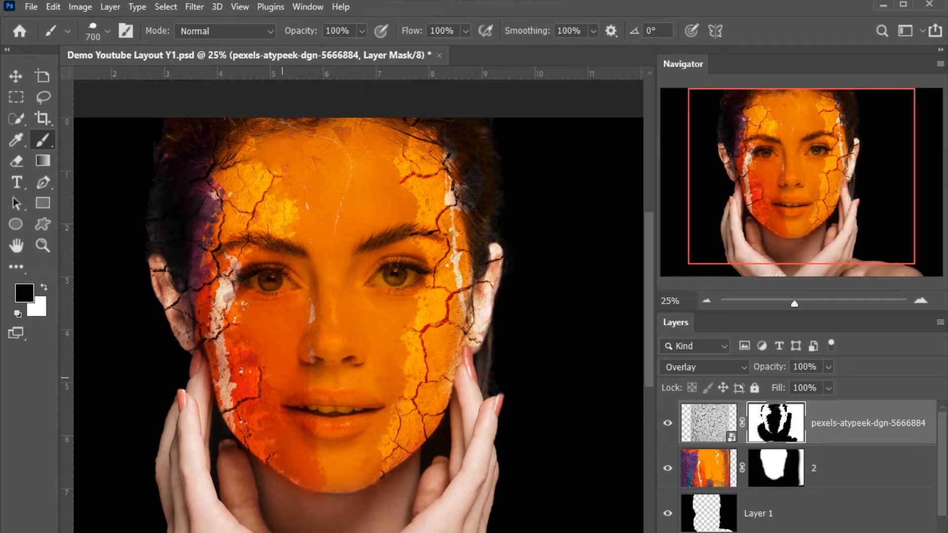
mouse_move(306, 237)
left_mouse_down()
mouse_move(269, 203)
mouse_move(293, 214)
left_mouse_up()
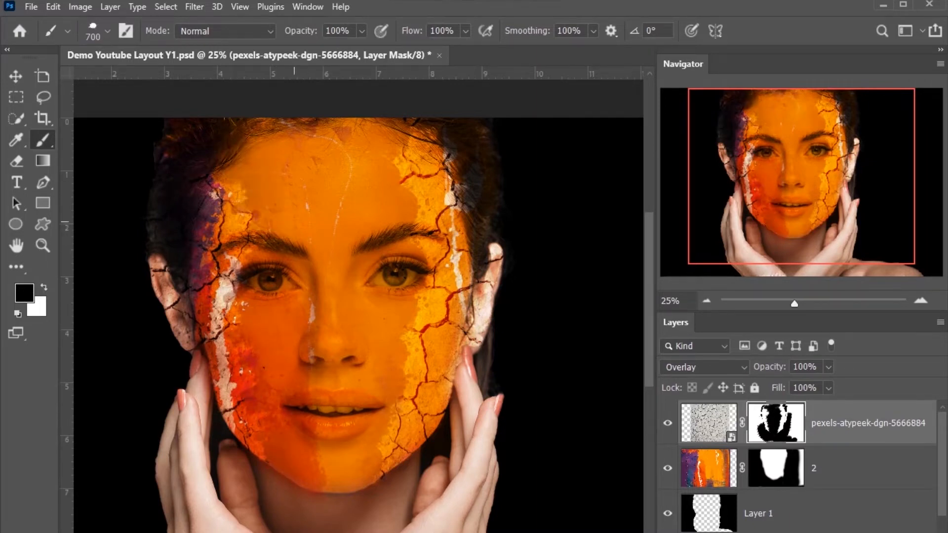
key("ctrl+minus")
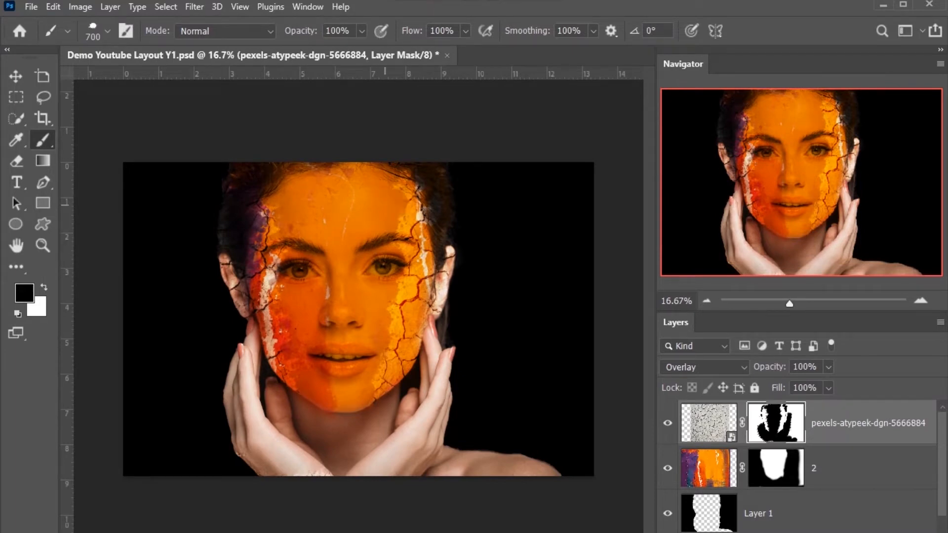
Step: Place the butterfly particle image Magic Light Overlay 62 above the cracked-earth layer and commit it
key("v")
key("alt+Tab")
left_click_drag(780, 336, 133, 346)
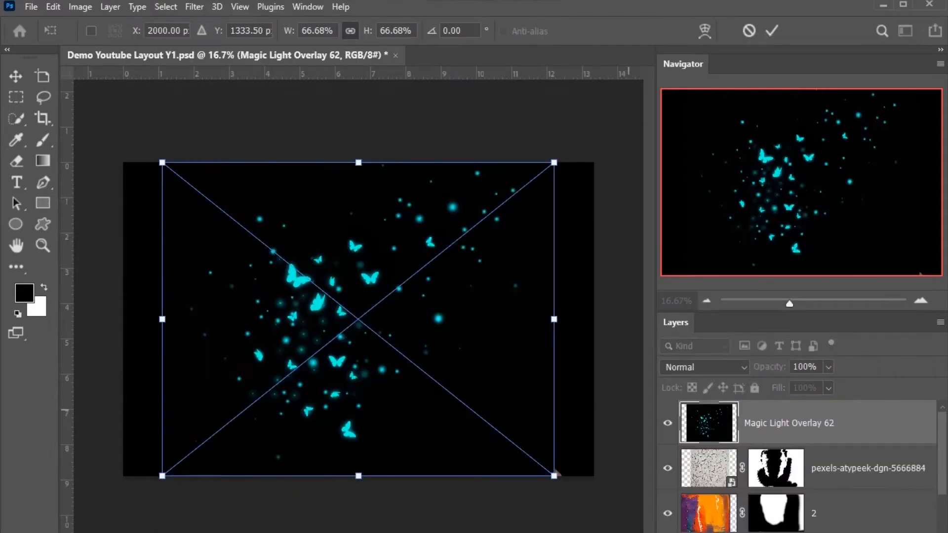
left_click(705, 368)
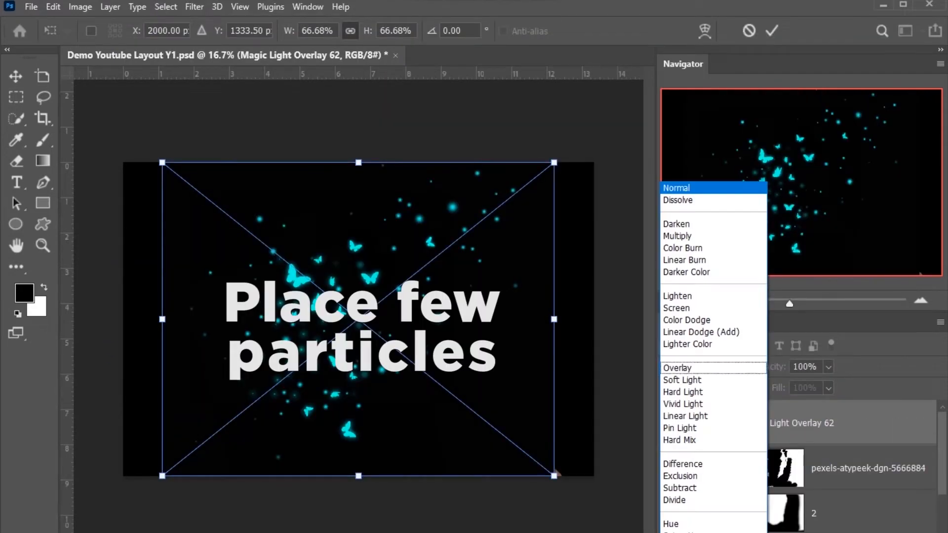
left_click(705, 368)
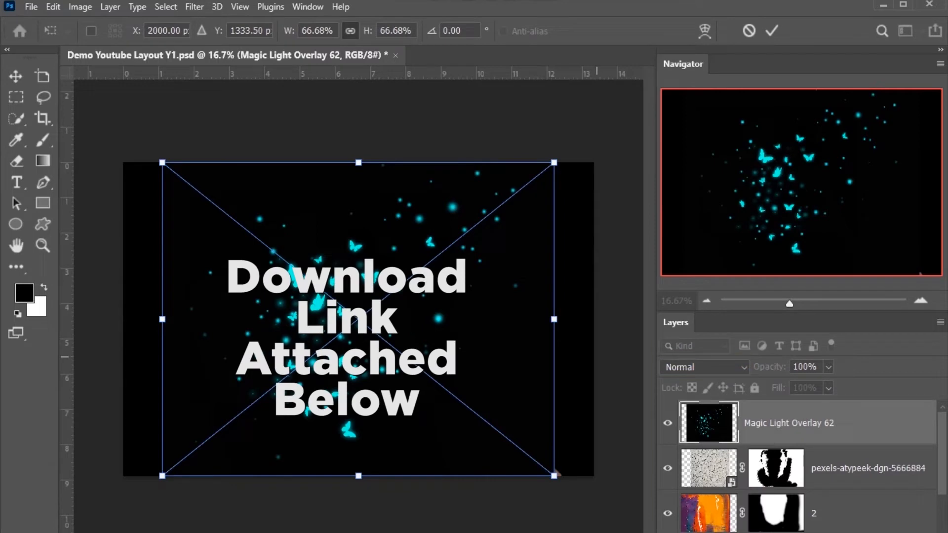
key("Return")
Step: Shift the butterfly overlay's hue to golden orange with a Hue/Saturation adjustment
key("ctrl+u")
mouse_move(523, 170)
left_mouse_down()
mouse_move(478, 170)
mouse_move(580, 169)
mouse_move(531, 170)
left_mouse_up()
left_click_drag(532, 69, 584, 68)
key("ctrl+plus")
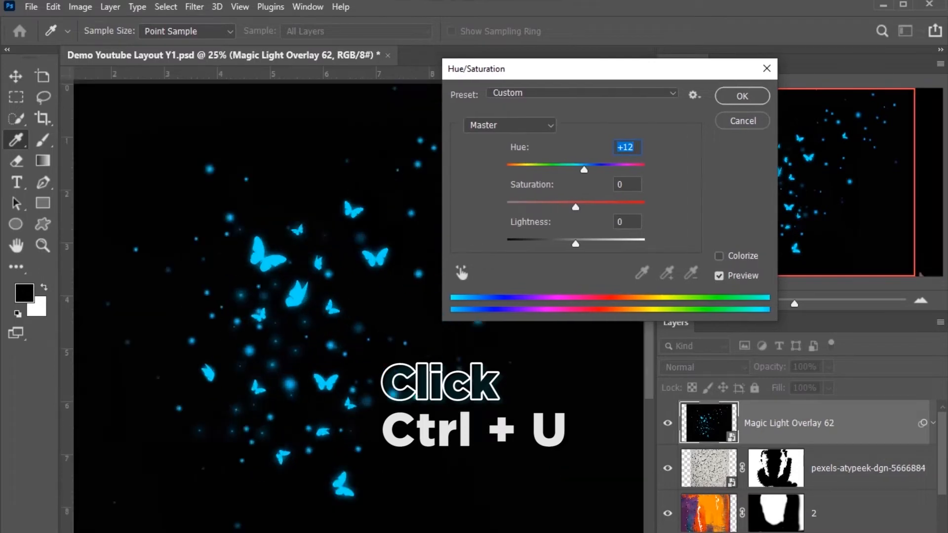
key("ctrl+plus")
type("-52")
left_click_drag(542, 169, 519, 169)
key("Return")
key("ctrl+minus")
key("ctrl+minus")
key("ctrl+minus")
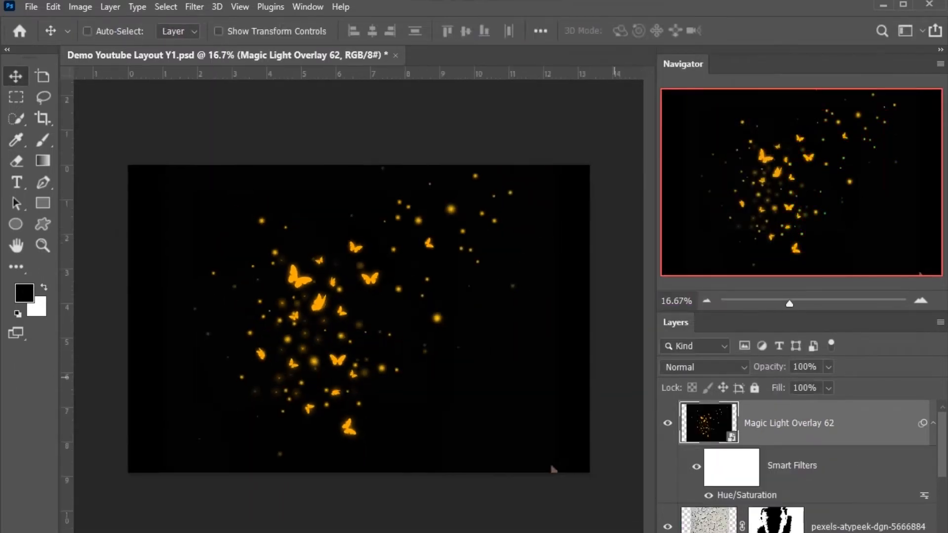
Step: Set the butterfly overlay's blend mode to Screen after trying other modes
left_click(704, 368)
left_click(681, 499)
left_click(704, 367)
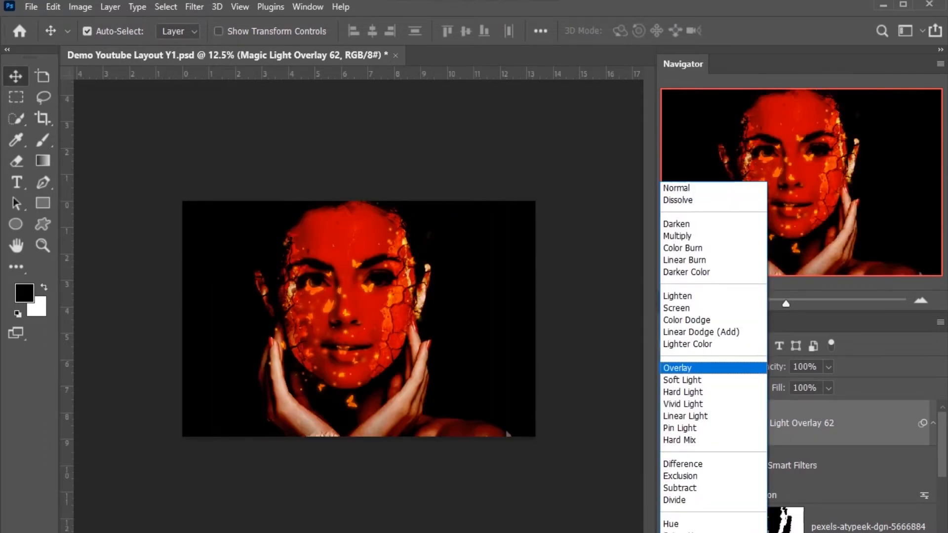
left_click(704, 368)
left_click(704, 367)
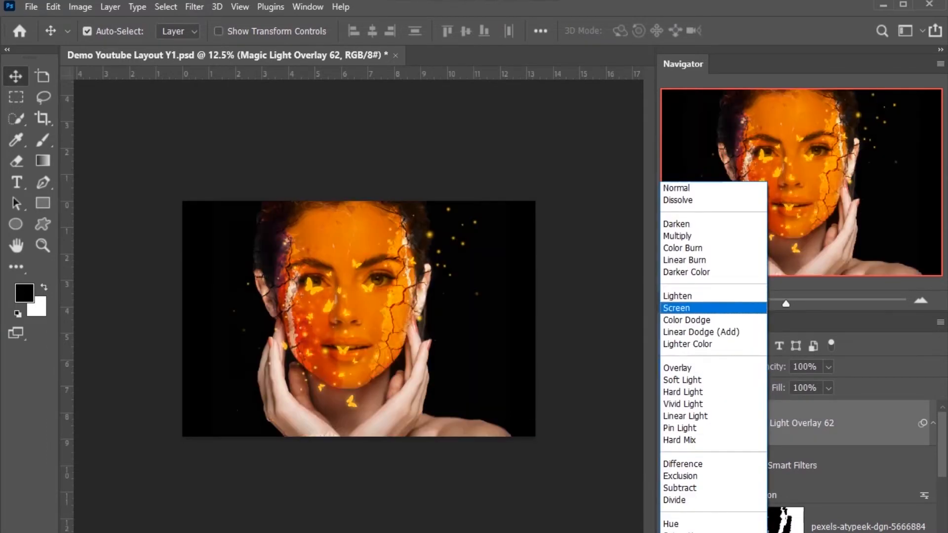
left_click(691, 308)
left_click(704, 367)
left_click(691, 308)
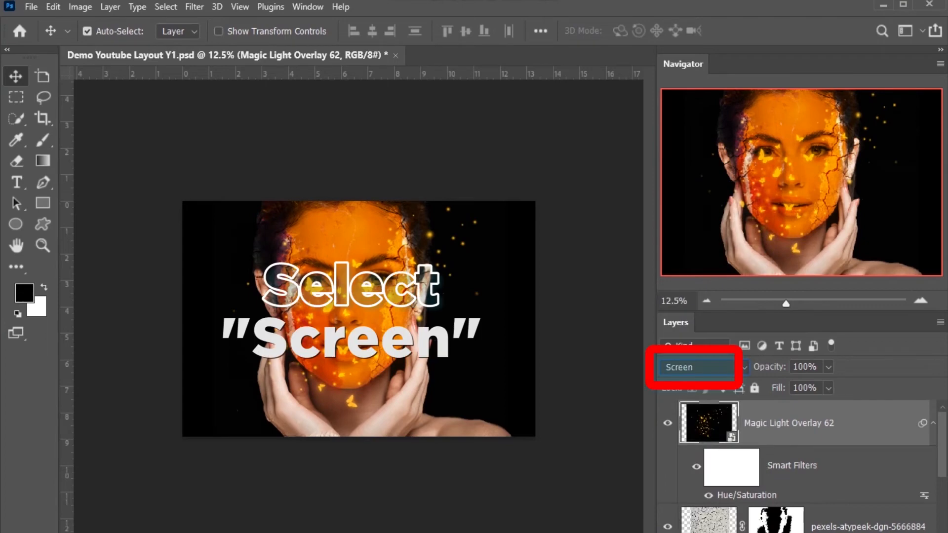
Step: Move the butterfly overlay over to the right side of the face and the dark backdrop
key("ctrl+plus")
key("ctrl+plus")
key("ctrl+plus")
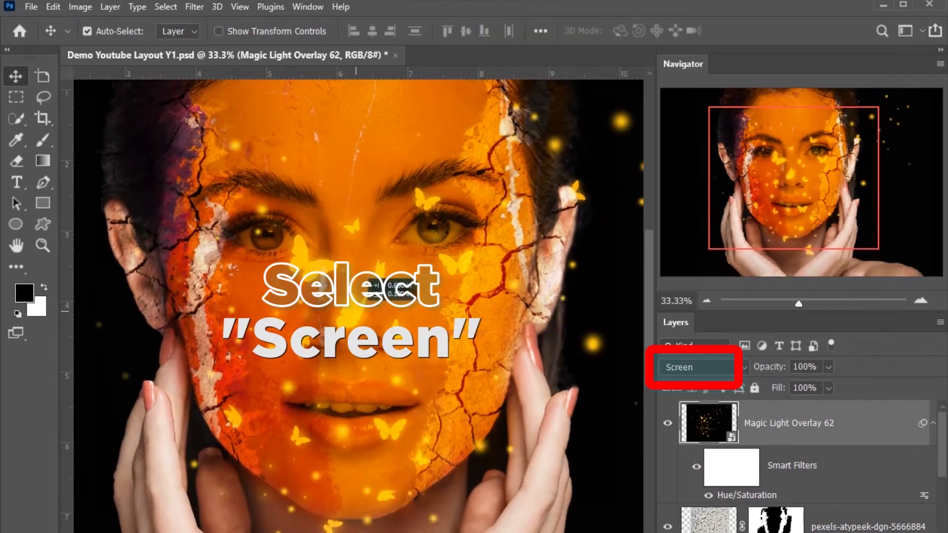
key("ctrl+minus")
left_click_drag(348, 336, 481, 297)
left_click_drag(486, 262, 485, 257)
key("ctrl+minus")
Step: Scale the butterfly overlay to 59.18%, rotate it -17.21° and reposition it beside the right cheek
key("ctrl+t")
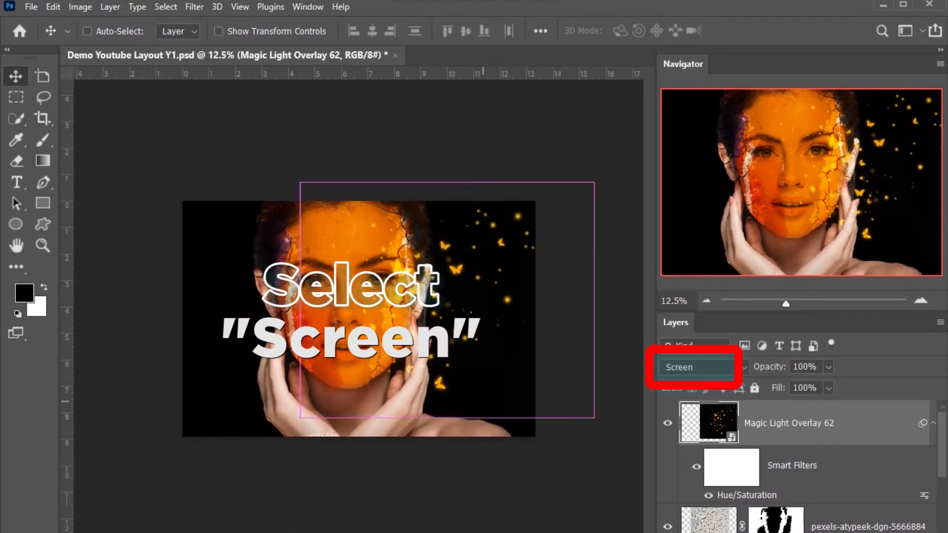
key("Return")
left_click_drag(594, 417, 580, 406)
left_click_drag(530, 363, 519, 382)
left_click_drag(592, 394, 560, 337)
left_click_drag(593, 380, 591, 379)
left_click_drag(506, 359, 504, 351)
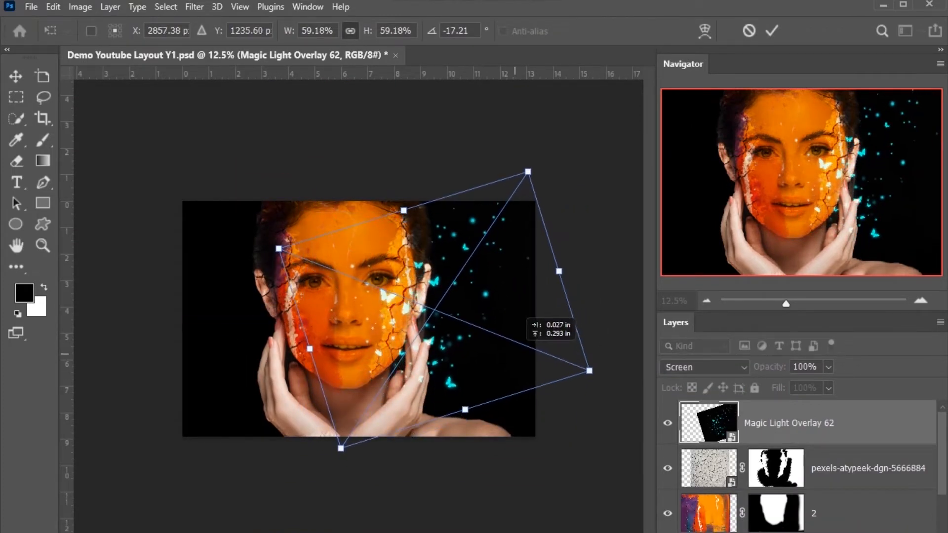
key("Return")
Step: Duplicate the butterfly overlay onto the left side of the face, scaling the copy down slightly and shifting it outward
left_click_drag(467, 322, 287, 289)
key("ctrl+t")
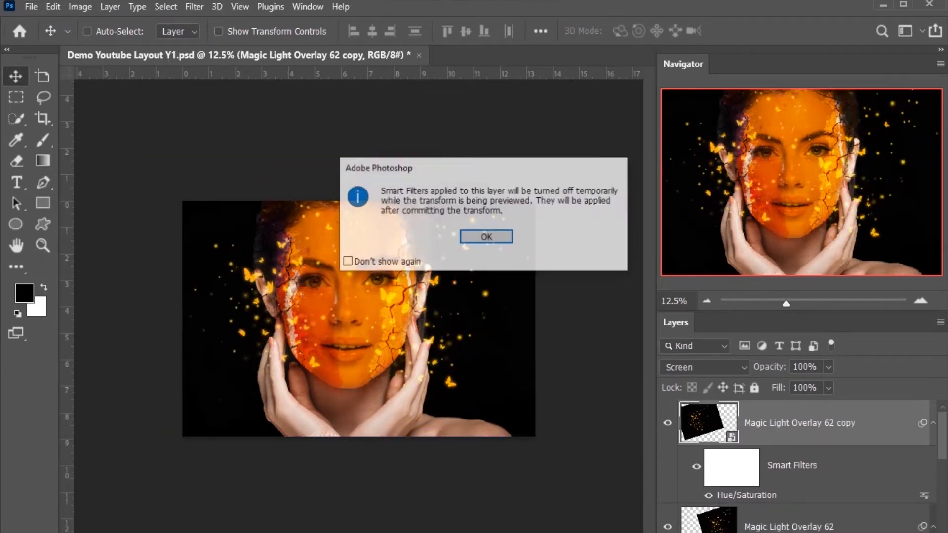
key("Return")
left_click_drag(392, 150, 374, 177)
left_click_drag(348, 223, 339, 223)
key("Return")
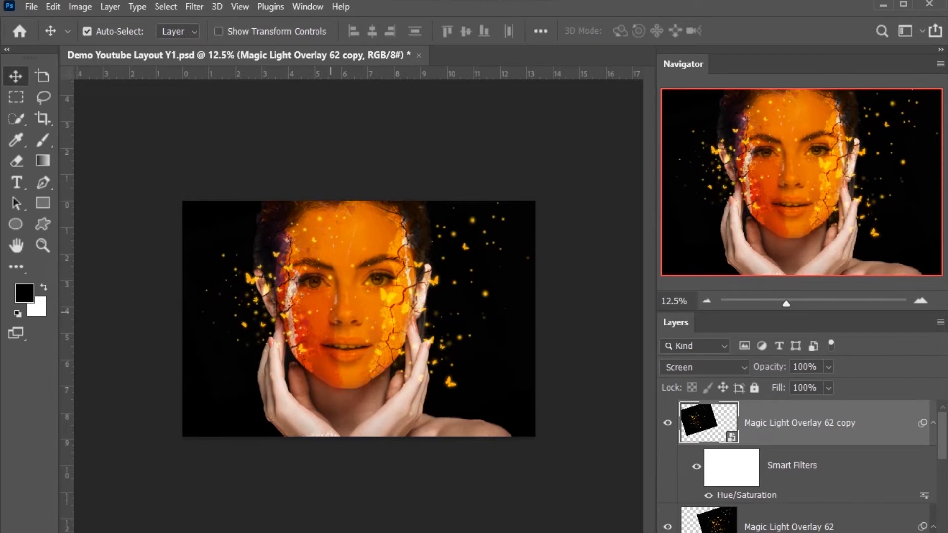
Step: Reposition the butterfly overlay copy on the left side of the face and shift its hue toward orange with Hue/Saturation
left_click_drag(332, 312, 368, 332)
left_click_drag(252, 312, 255, 322)
left_click_drag(221, 288, 250, 307)
key("ctrl+u")
left_click_drag(576, 170, 566, 170)
key("Return")
left_click_drag(355, 276, 298, 305)
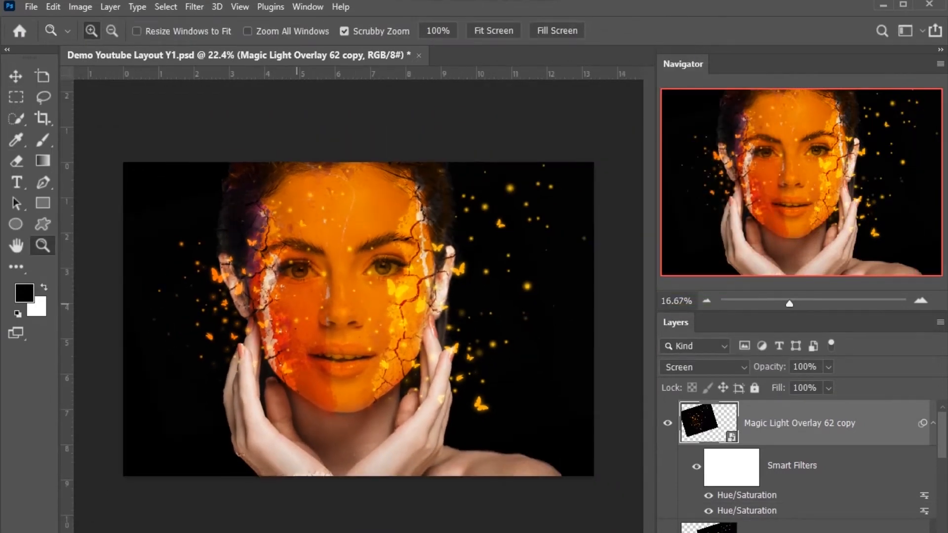
Step: Free-transform the left butterfly overlay copy and move it slightly outward and down beside the left ear and cheek
key("ctrl+t")
key("Return")
left_click_drag(438, 374, 457, 299)
left_click_drag(310, 321, 299, 314)
left_click_drag(445, 312, 398, 376)
left_click_drag(329, 324, 324, 318)
left_click_drag(417, 348, 407, 344)
left_click_drag(313, 336, 328, 336)
key("Return")
left_click_drag(259, 292, 243, 303)
left_click_drag(271, 350, 273, 355)
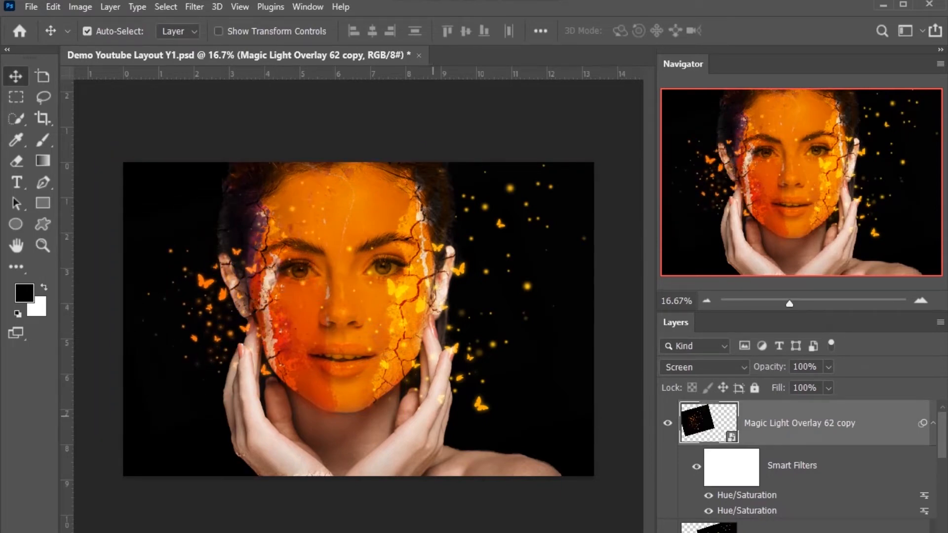
Step: Shift the right butterfly overlay's hue slightly toward orange with Hue/Saturation
key("Delete")
key("ctrl+u")
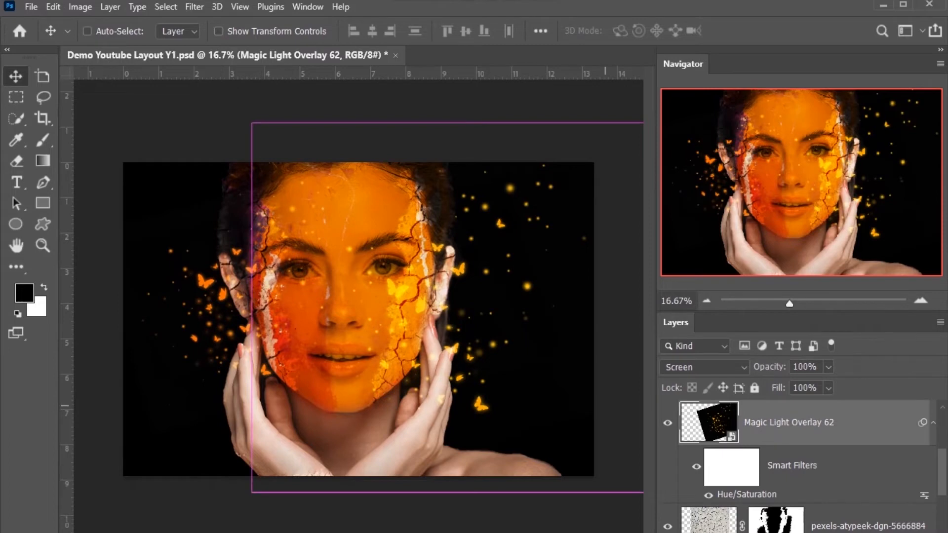
mouse_move(641, 177)
left_mouse_down()
mouse_move(629, 177)
mouse_move(638, 177)
left_mouse_up()
key("Return")
Step: Scale the right butterfly overlay to 55.16% and move it up along the right side of the face
key("ctrl+t")
key("Return")
left_click_drag(627, 252, 617, 254)
key("Return")
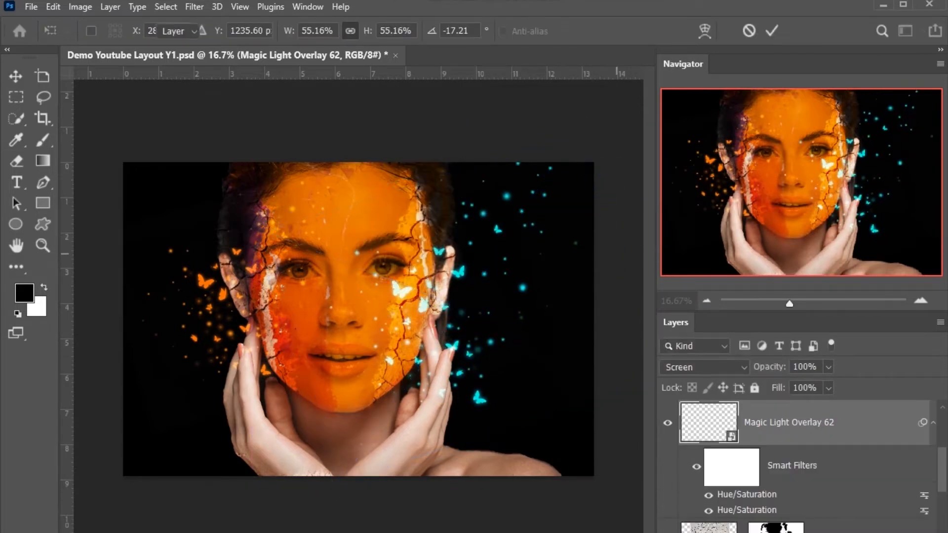
left_click_drag(530, 333, 533, 287)
key("z")
left_click_drag(476, 321, 474, 348)
key("v")
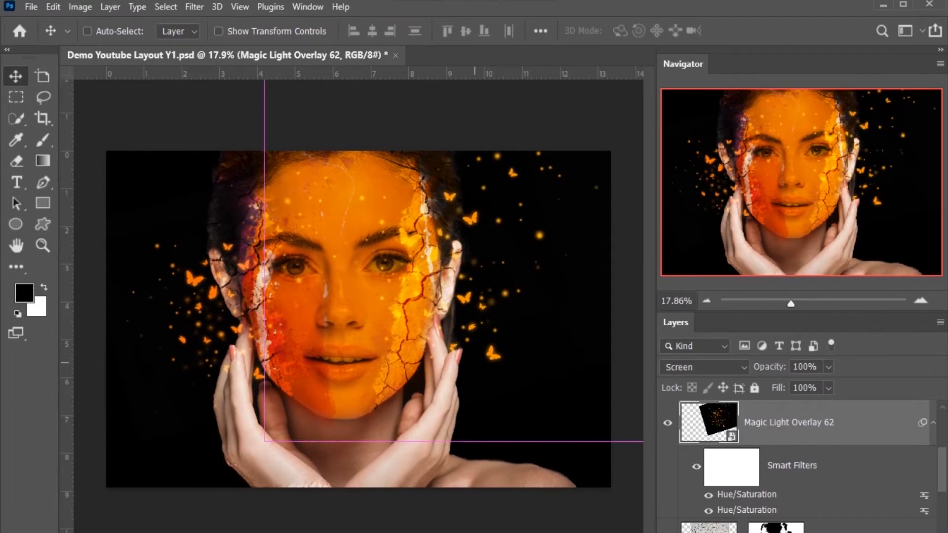
key("ctrl+j")
left_click_drag(829, 367, 793, 385)
key("Delete")
Step: Rearrange the right butterfly overlay around the forehead and right ear, and combine both overlays into one smart object
key("ctrl+t")
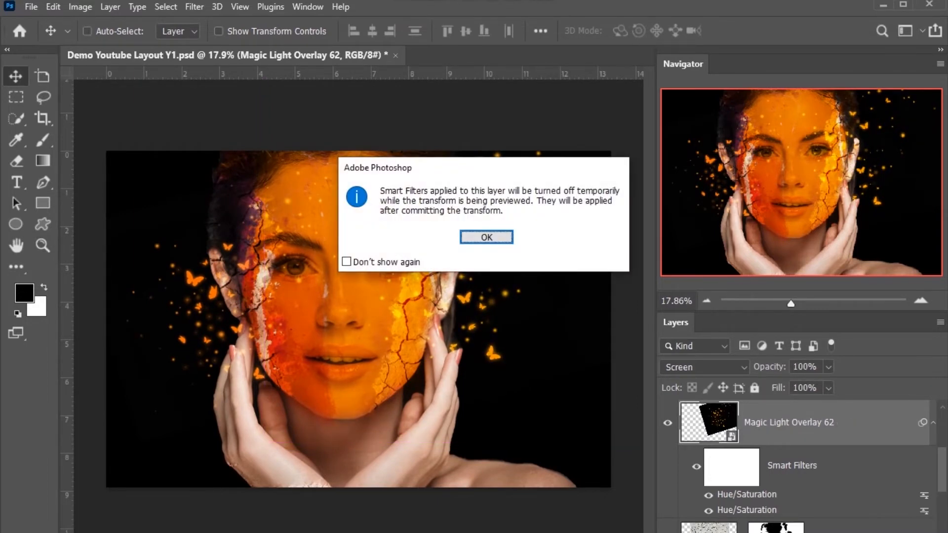
key("Return")
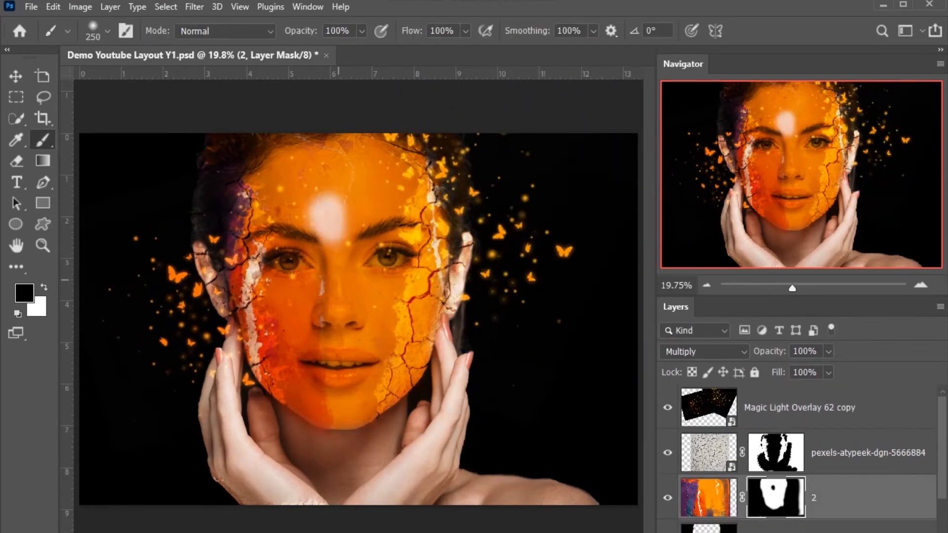
key("ctrl+z")
Step: Paint black on layer 2's mask with a small soft brush to remove the orange texture from the left eye
key("z")
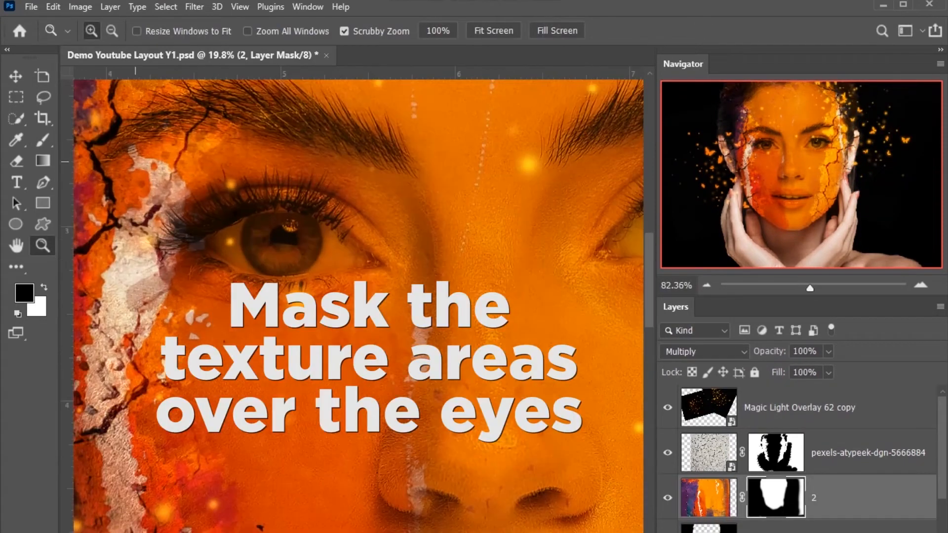
key("b")
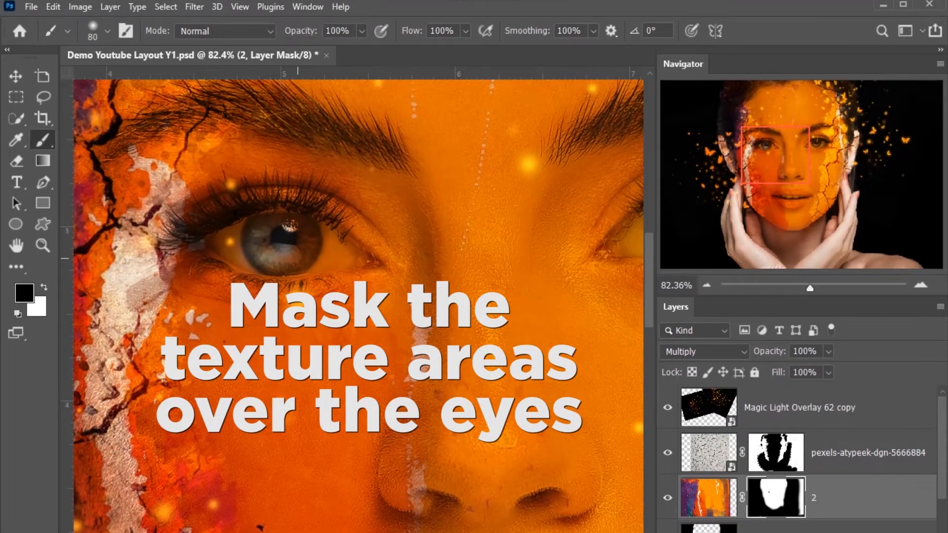
left_click_drag(232, 252, 237, 254)
key("[")
key("[")
key("[")
key("[")
left_click_drag(230, 247, 228, 245)
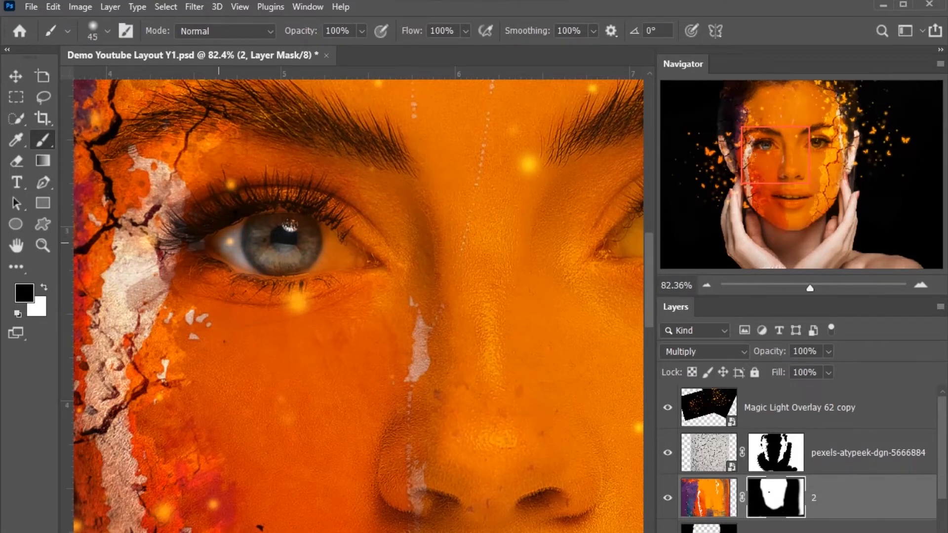
left_click_drag(277, 264, 349, 253)
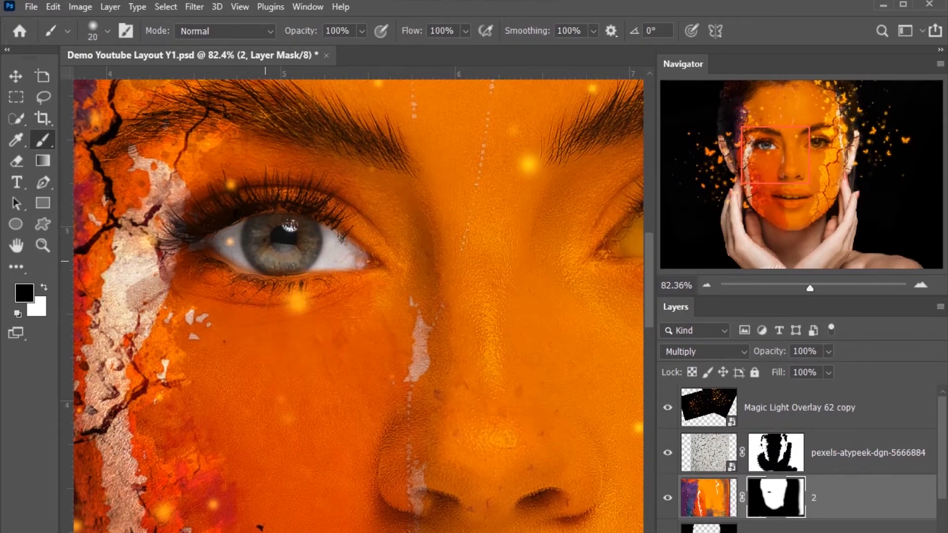
Step: Mask the orange texture off the right eye on layer 2's mask and save the document
key("ctrl+minus")
key("ctrl+minus")
key("ctrl+minus")
key("x")
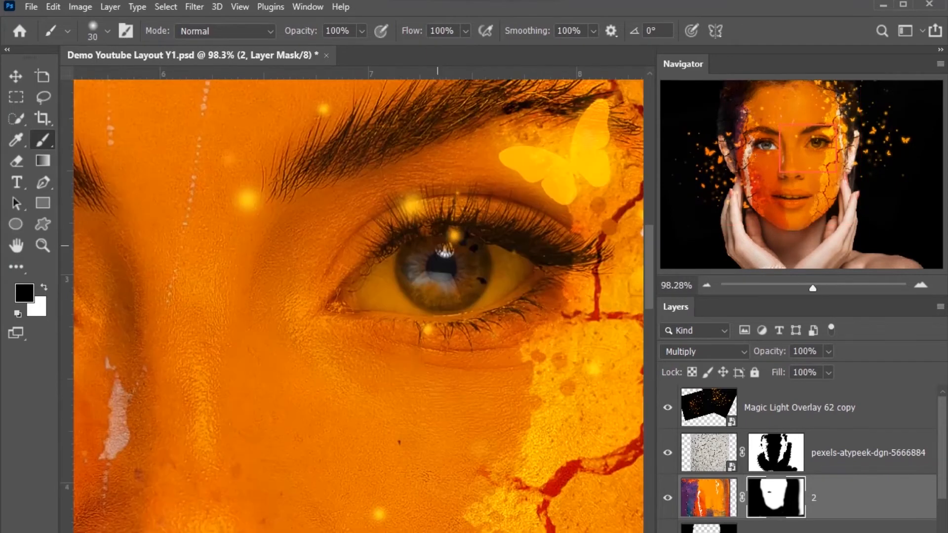
mouse_move(444, 291)
left_mouse_down()
mouse_move(381, 295)
mouse_move(392, 279)
left_mouse_up()
key("bracketright")
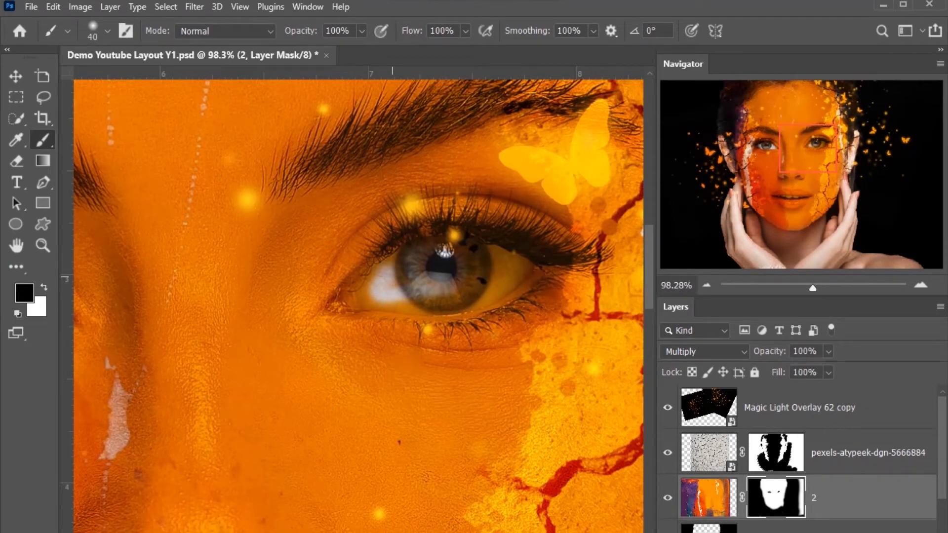
mouse_move(487, 267)
left_mouse_down()
mouse_move(501, 276)
mouse_move(494, 299)
mouse_move(425, 308)
mouse_move(346, 298)
mouse_move(390, 264)
left_mouse_up()
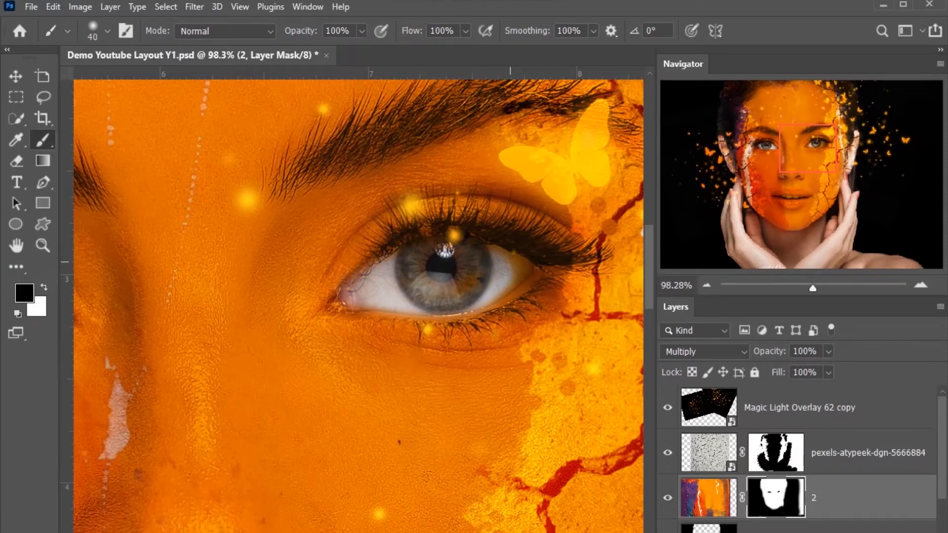
left_click_drag(510, 262, 538, 271)
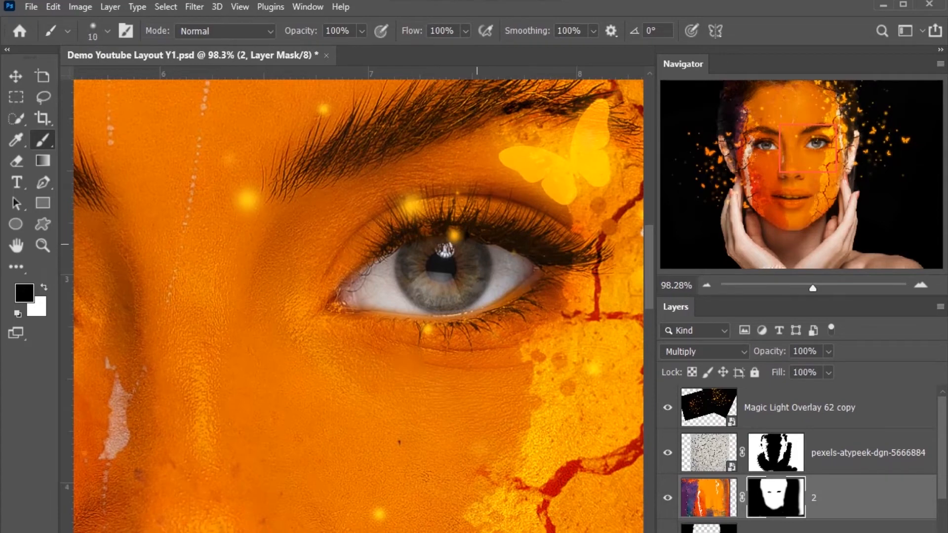
scroll(477, 244, "down", 5)
key("ctrl+s")
Step: Paint black on layer 2's mask over the teeth to remove the orange texture from them
key("ctrl+space")
left_click_drag(341, 356, 425, 365)
key("]")
key("]")
mouse_move(359, 391)
left_mouse_down()
mouse_move(201, 364)
mouse_move(208, 378)
mouse_move(158, 361)
mouse_move(86, 363)
left_mouse_up()
key("[")
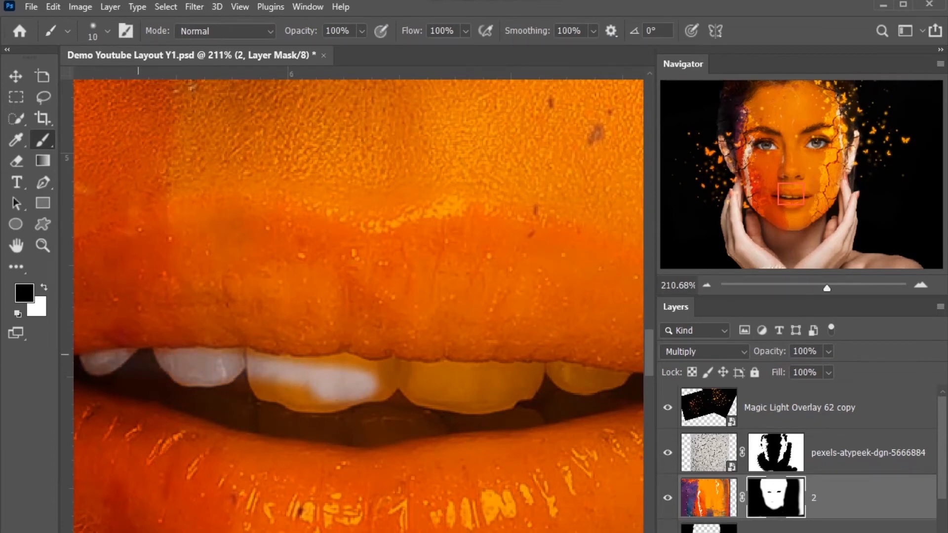
left_click_drag(182, 352, 336, 365)
key("]")
mouse_move(237, 382)
left_mouse_down()
mouse_move(307, 395)
mouse_move(293, 365)
left_mouse_up()
mouse_move(395, 377)
left_mouse_down()
mouse_move(444, 395)
mouse_move(612, 380)
mouse_move(455, 366)
mouse_move(408, 396)
mouse_move(591, 387)
left_mouse_up()
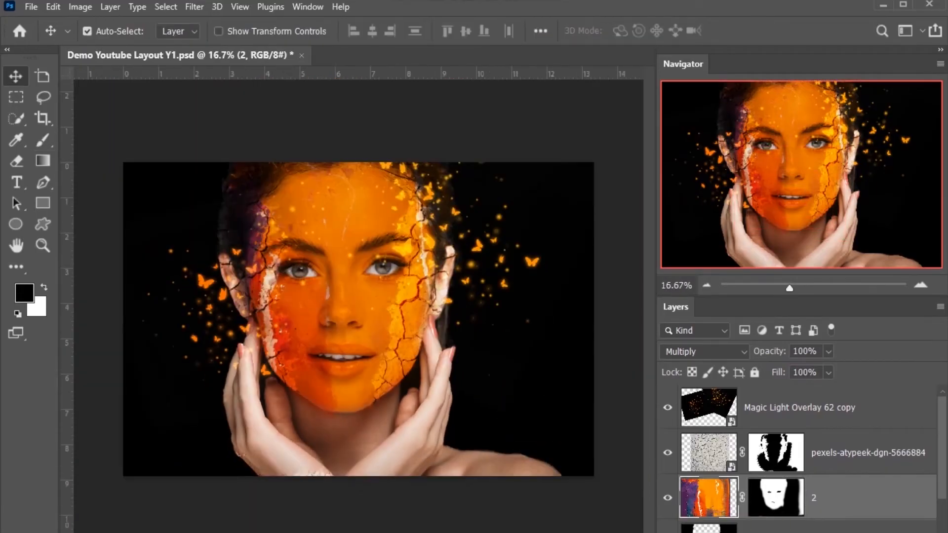
Step: Recolor paint texture layer 2 to turquoise with Hue/Saturation, setting Hue to +140 and Saturation to +32
key("ctrl+u")
left_click_drag(725, 242, 738, 243)
left_click_drag(722, 205, 780, 205)
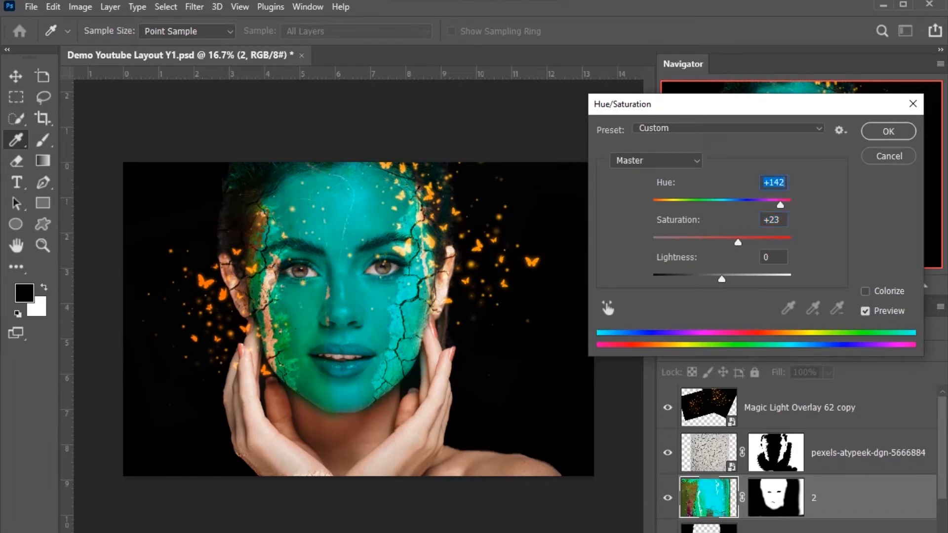
mouse_move(781, 205)
left_mouse_down()
mouse_move(771, 204)
mouse_move(781, 205)
left_mouse_up()
left_click_drag(781, 205, 778, 205)
left_click(888, 131)
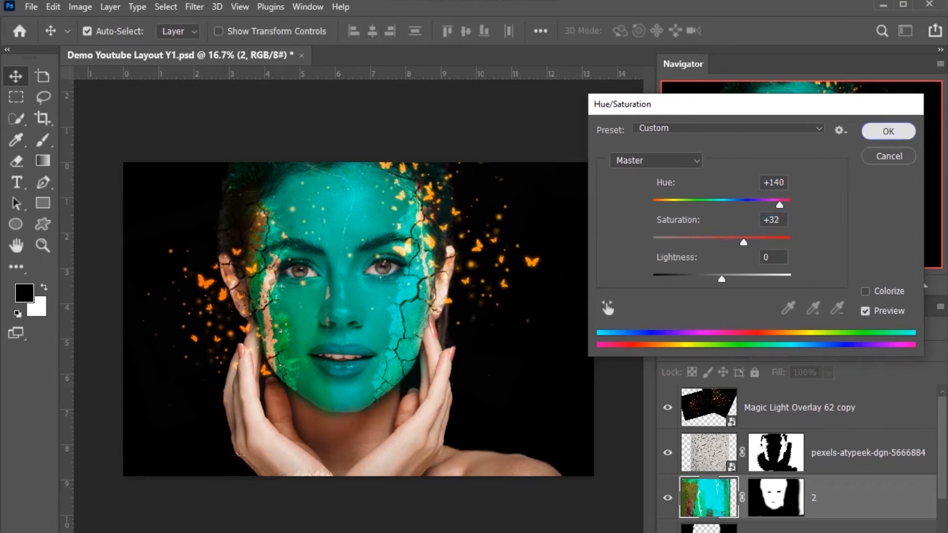
Step: Shift the combined butterfly overlay's hue to turquoise green with Hue/Saturation and save the document
left_click(800, 408)
key("ctrl+u")
left_click_drag(643, 178, 695, 177)
key("Return")
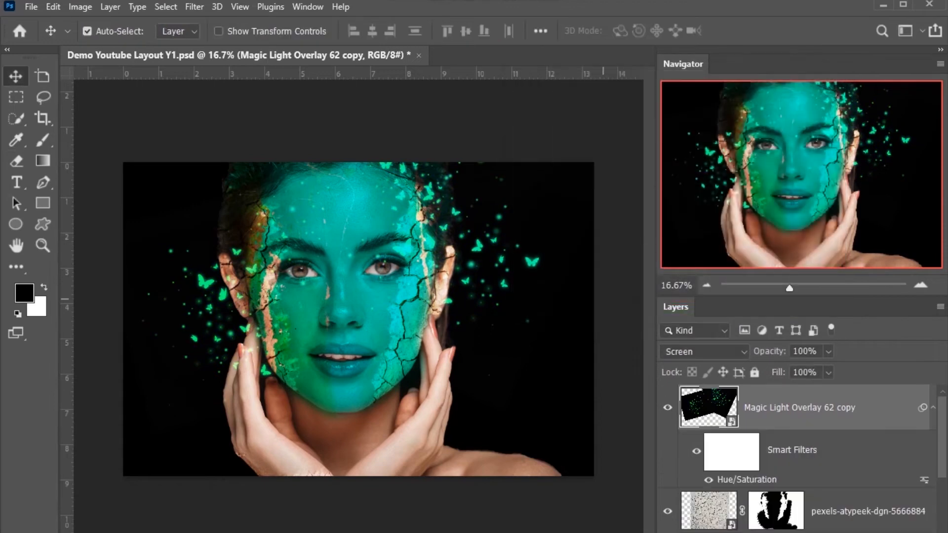
key("z")
left_click_drag(334, 257, 367, 284)
key("v")
key("ctrl+s")
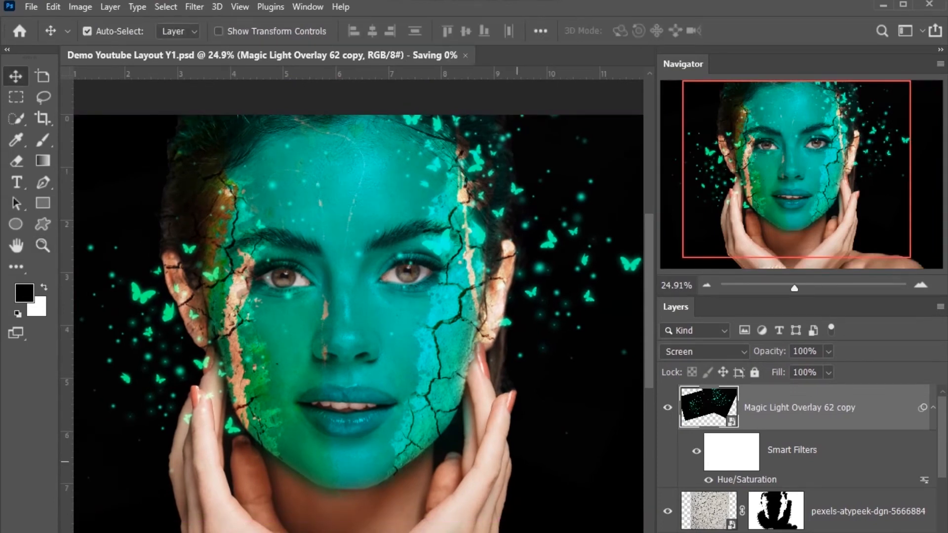
Step: Create a new layer named Layer 2 in Normal mode above the butterfly overlay
key("z")
left_click_drag(337, 235, 357, 245)
key("v")
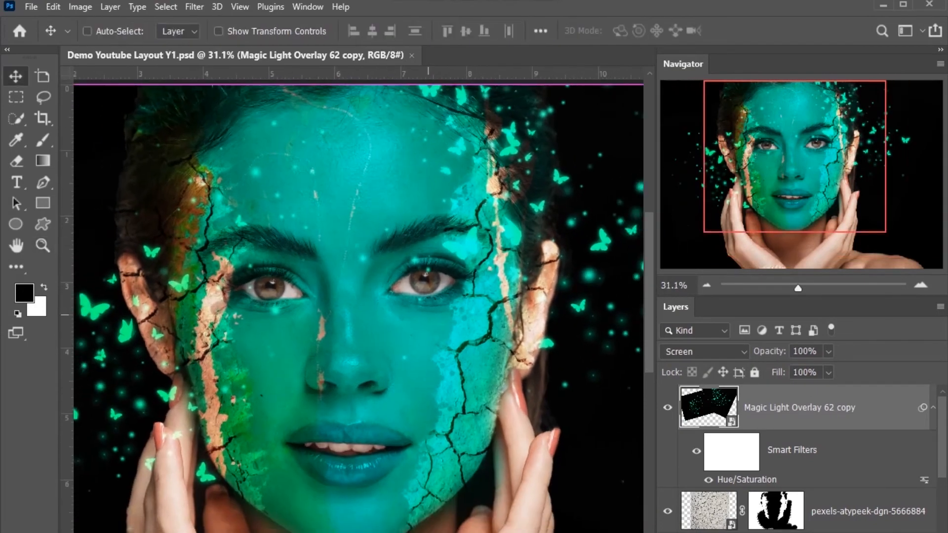
key("ctrl+shift+n")
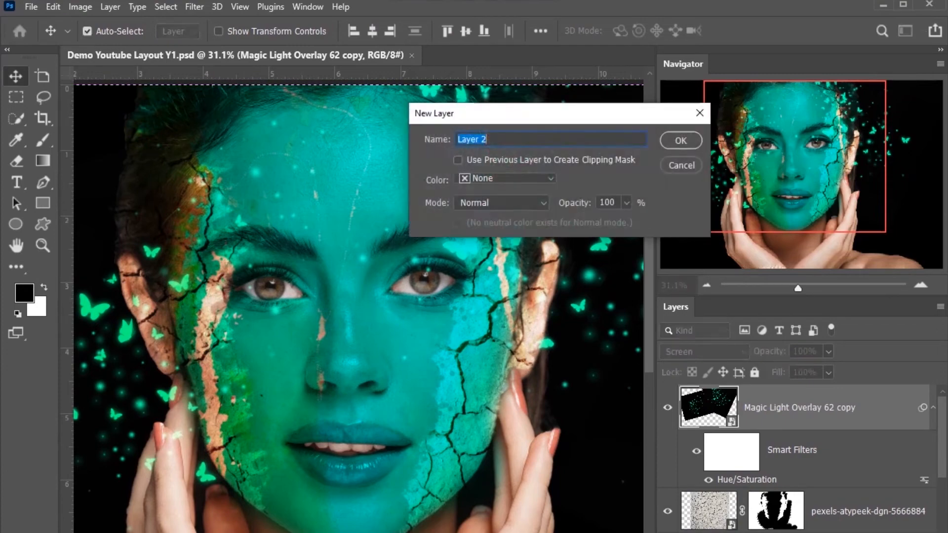
key("Return")
Step: Draw a closed leaf-shaped path above the right eyebrow with the Pen tool and load it as a selection
key("b")
key("z")
mouse_move(398, 201)
left_mouse_down()
mouse_move(430, 215)
mouse_move(408, 215)
left_mouse_up()
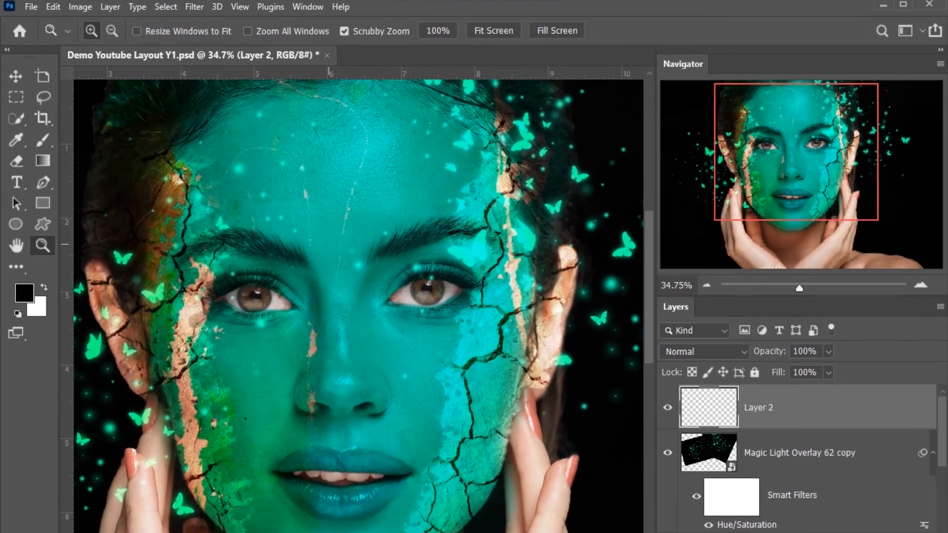
key("p")
left_click(359, 222)
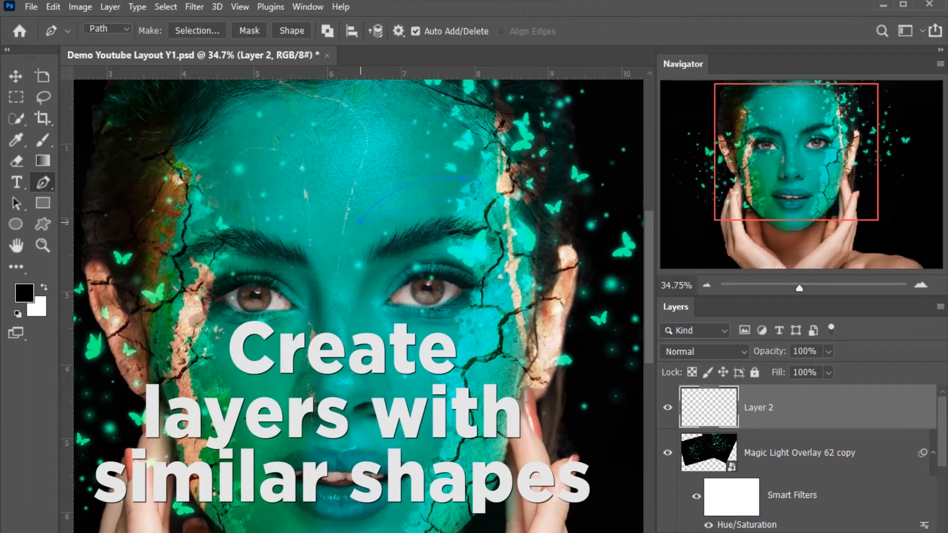
key("ctrl+Return")
Step: Set the foreground color to bright turquoise, fill the leaf-shaped selection with it and deselect
left_click(25, 293)
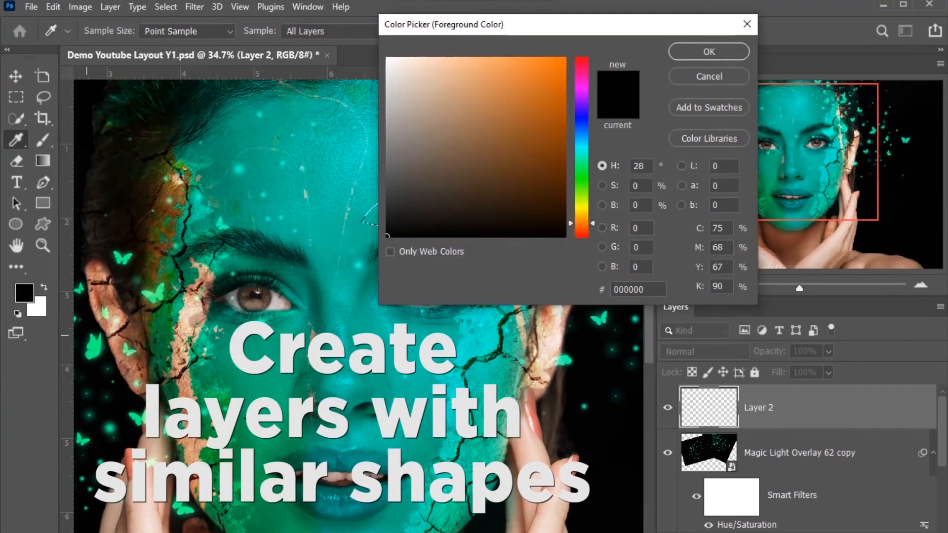
left_click(581, 163)
left_click(563, 61)
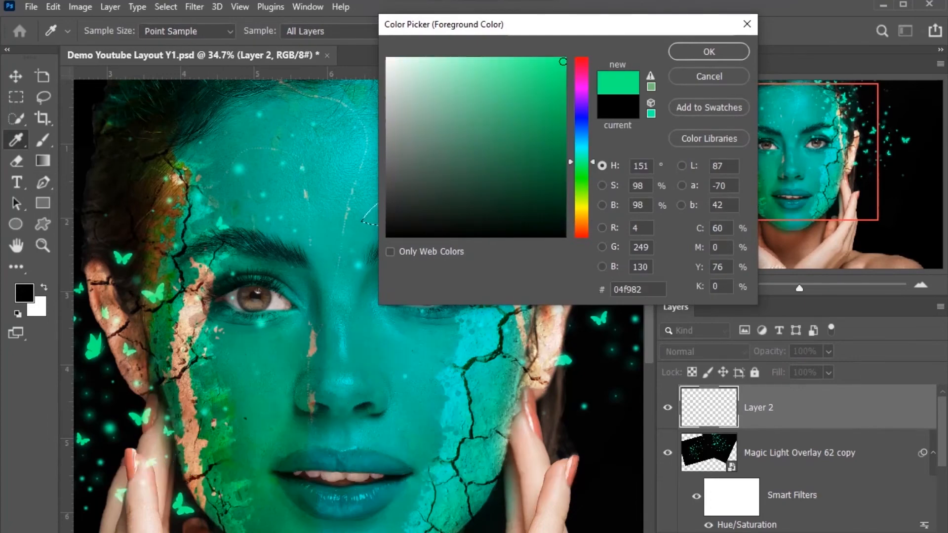
left_click(582, 152)
key("Return")
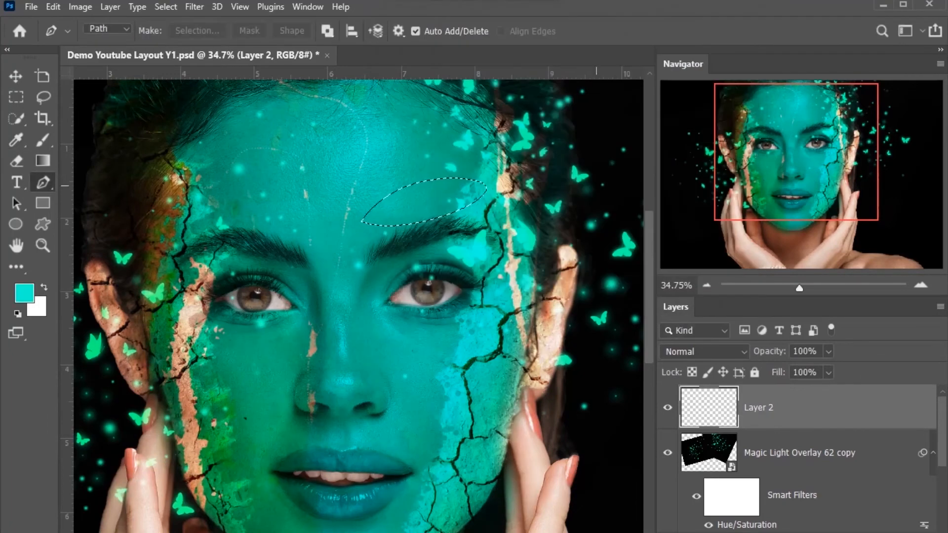
key("alt+BackSpace")
key("ctrl+d")
Step: Raise the saturation and lightness of the turquoise shape above the right eyebrow with Hue/Saturation
key("ctrl+u")
left_click_drag(721, 242, 737, 242)
left_click_drag(721, 279, 736, 279)
left_click(888, 131)
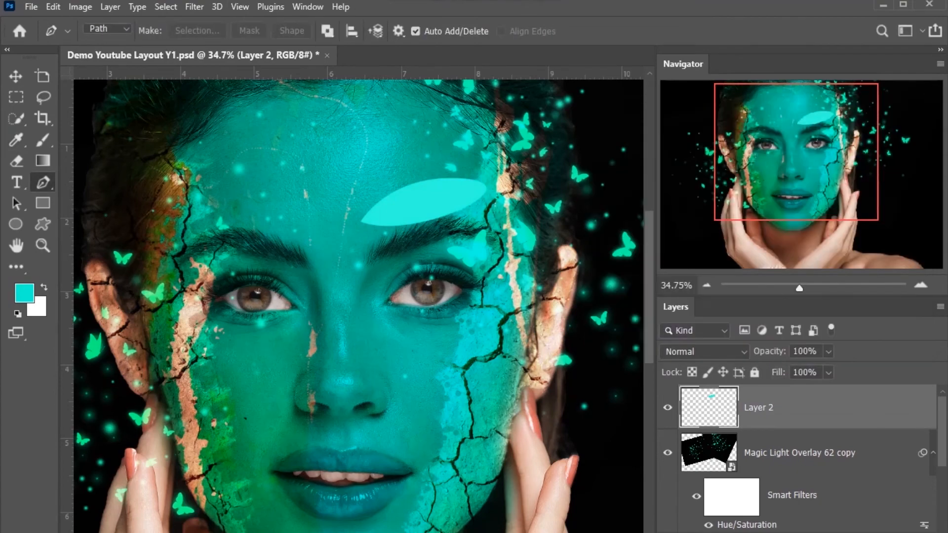
Step: Apply a Gaussian Blur with a radius of 69.7 pixels to the turquoise shape
left_click(194, 6)
mouse_move(207, 173)
left_click(404, 240)
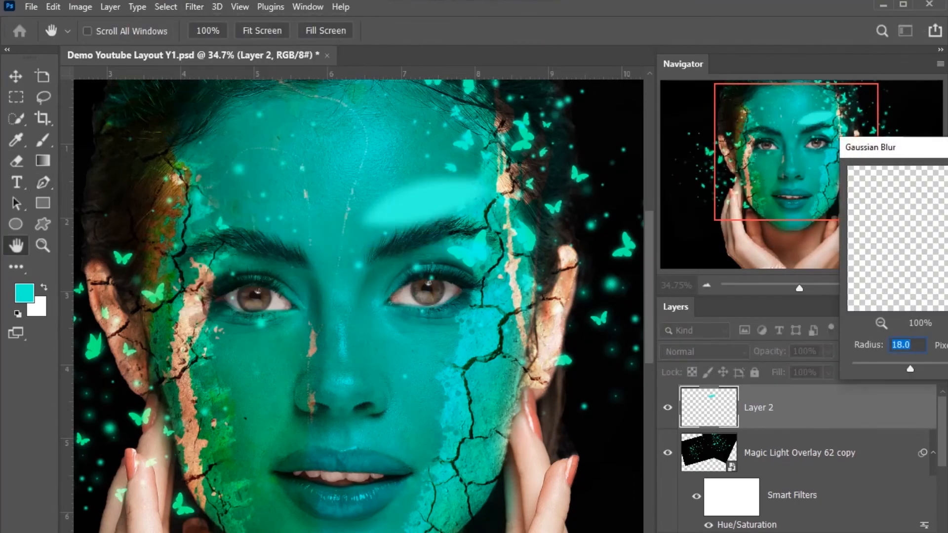
left_click_drag(922, 369, 931, 369)
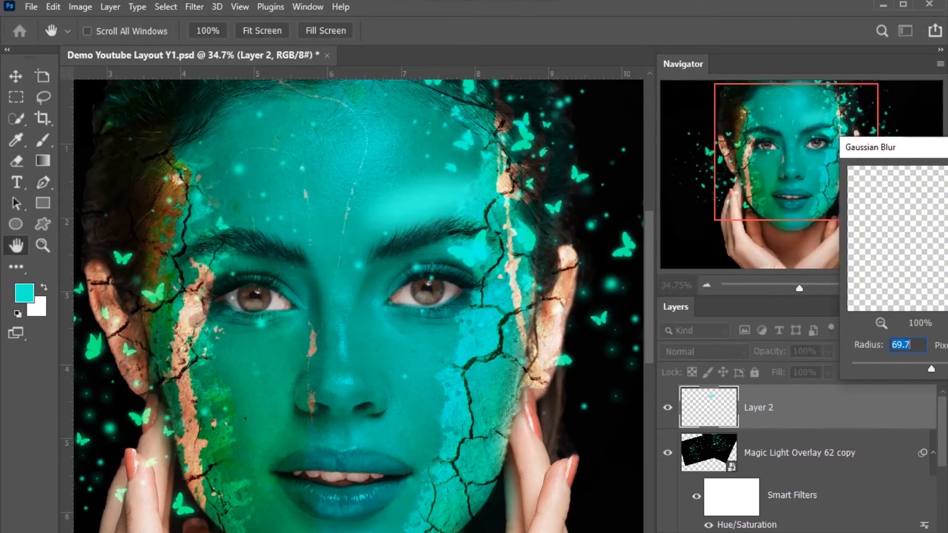
left_click_drag(916, 147, 720, 268)
left_click(836, 295)
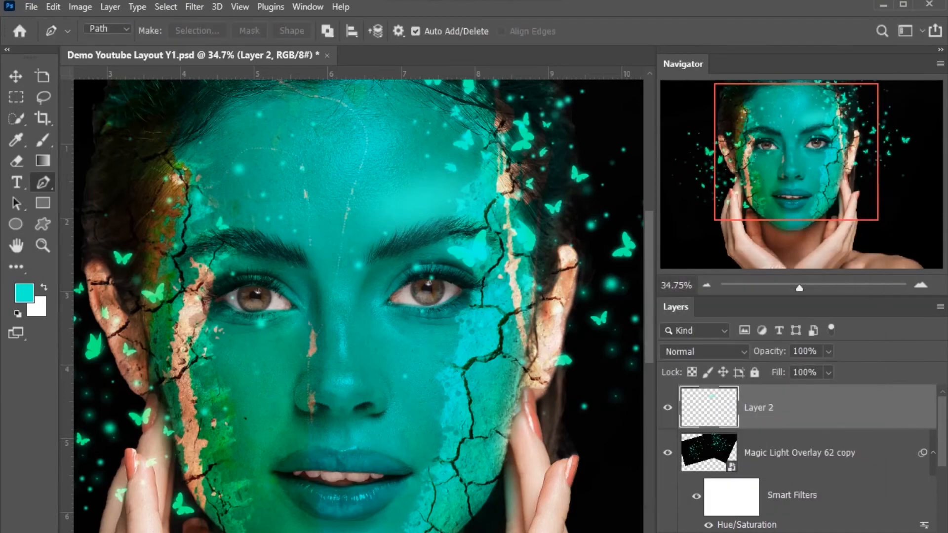
Step: Set Layer 2's blend mode to Color Dodge after trying Overlay, and compare the image with the layer hidden and shown
left_click(706, 352)
left_click(691, 368)
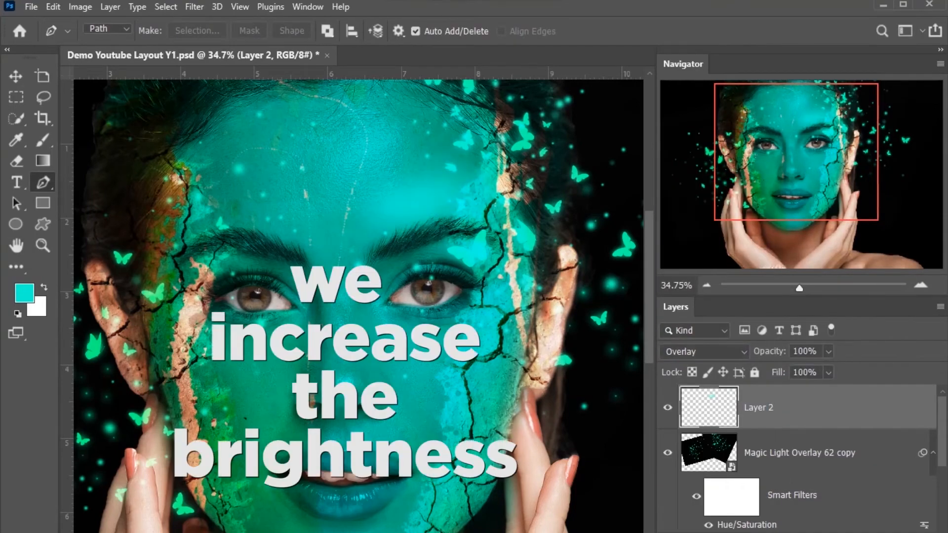
left_click(706, 352)
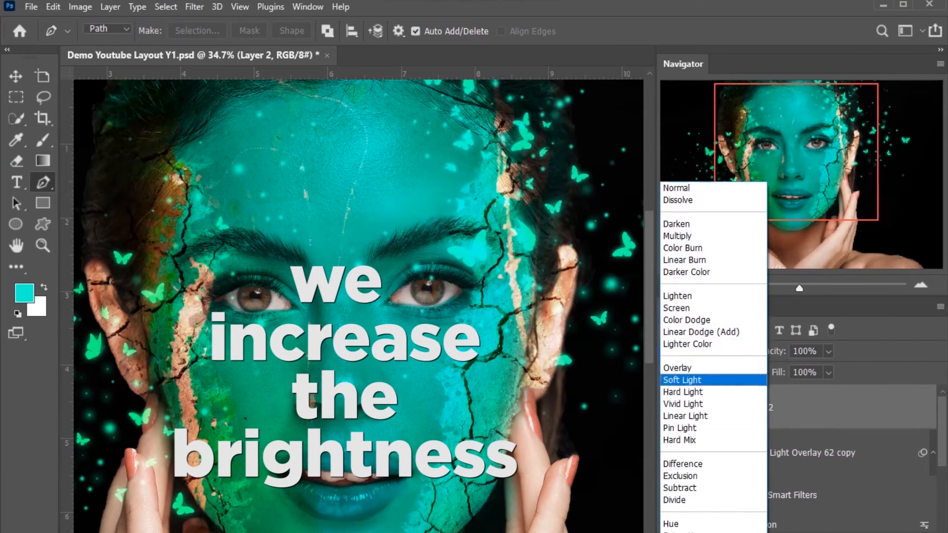
left_click(687, 320)
left_click(667, 408)
left_click(668, 408)
Step: Run Hue/Saturation on the forehead highlight in Layer 2 and set the layer's opacity to 88%
key("ctrl+u")
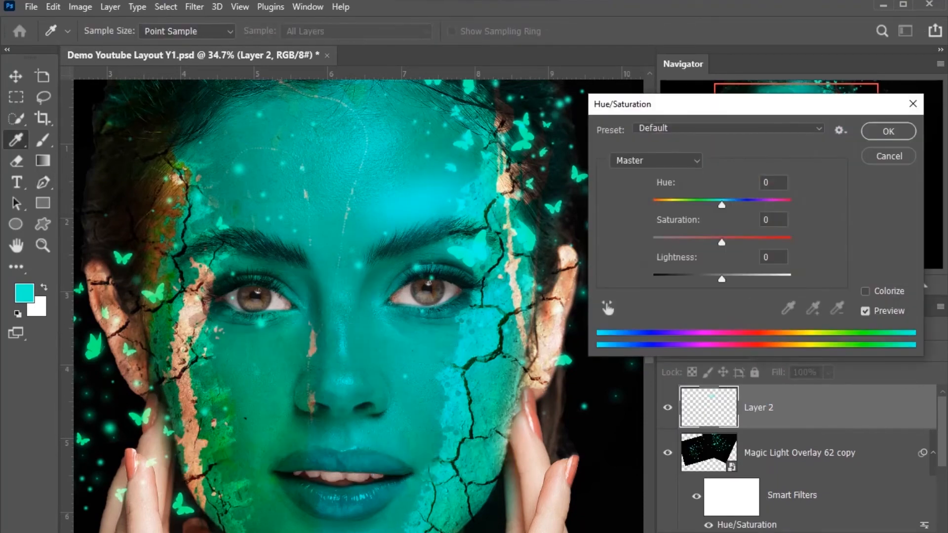
key("Return")
key("p")
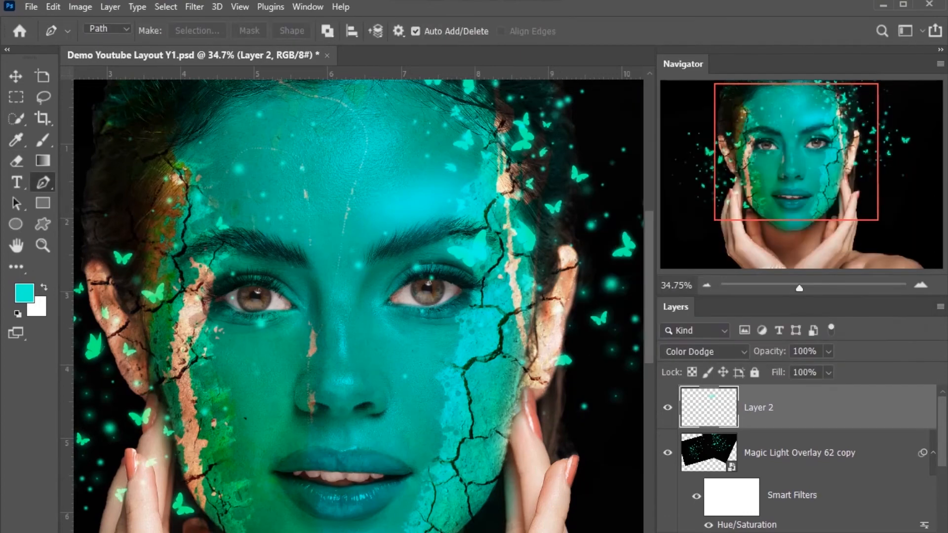
left_click_drag(828, 352, 827, 353)
key("v")
Step: Outline a leaf-shaped area above the left eyebrow with the Pen tool and fill it with turquoise on a new layer
key("p")
left_click(297, 237)
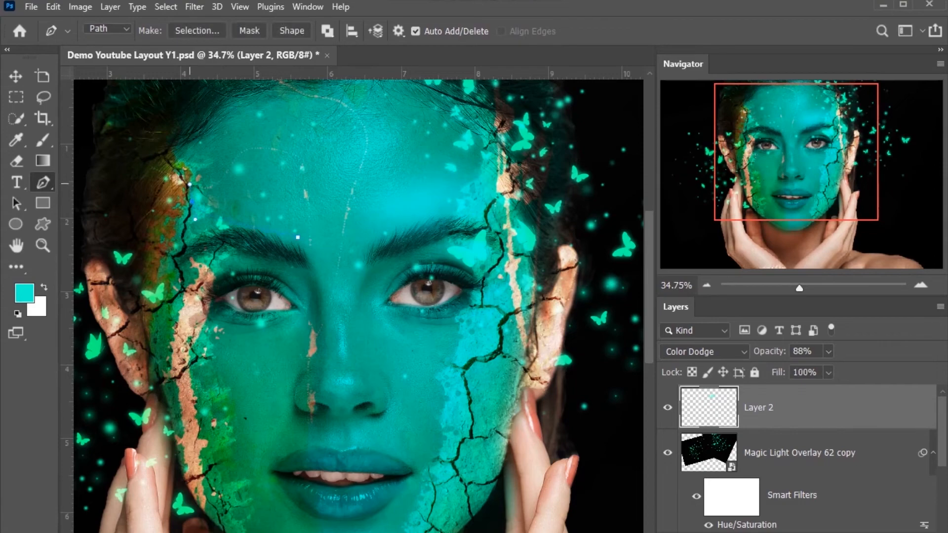
left_click(193, 202, "ctrl")
left_click(192, 202, "ctrl")
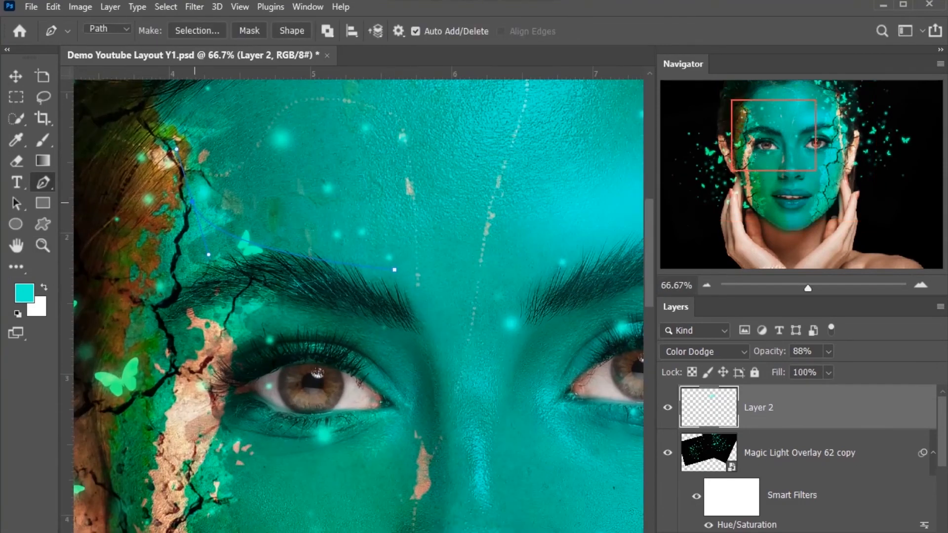
key("ctrl+Return")
key("shift+ctrl+n")
key("Return")
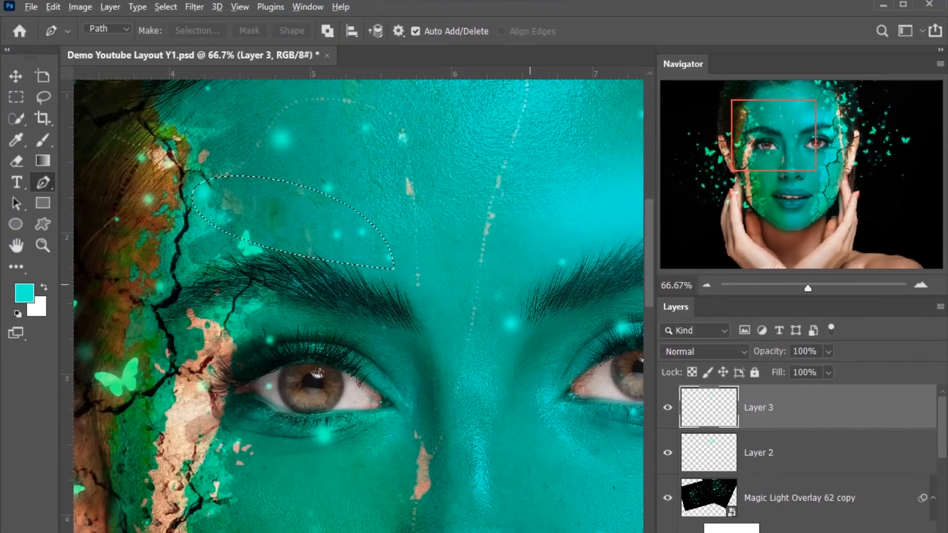
key("alt+BackSpace")
key("ctrl+d")
key("ctrl+minus")
Step: Apply a Gaussian Blur with a radius of 69.7 pixels to the turquoise shape above the left eyebrow
left_click(194, 7)
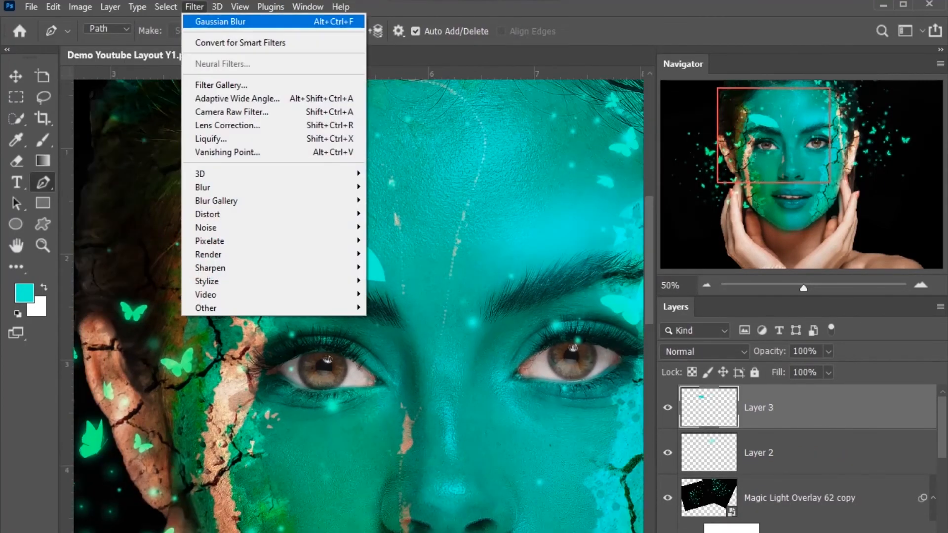
mouse_move(222, 187)
left_click(405, 240)
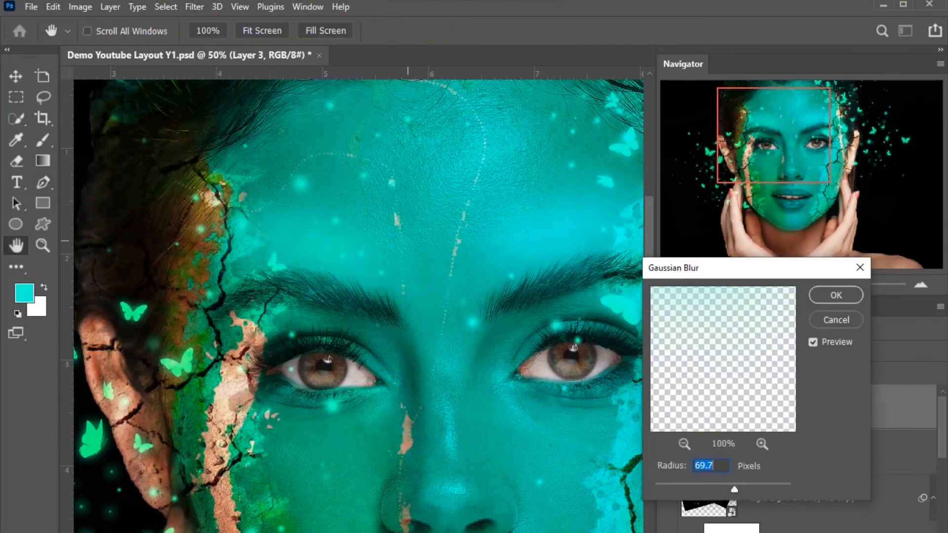
left_click(836, 295)
Step: Try the Color Dodge blend mode on Layer 3 and lower its opacity to 80%
key("ctrl+minus")
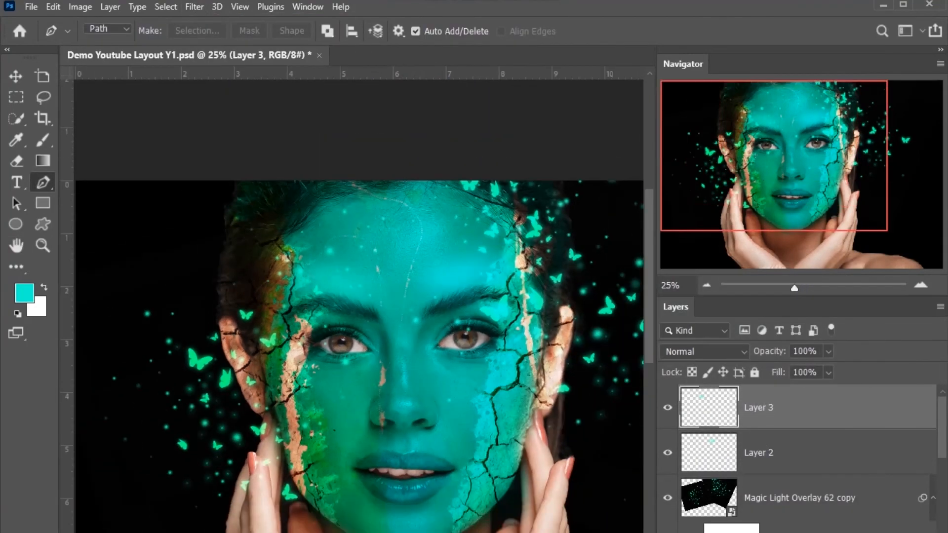
left_click(704, 351)
left_click(701, 319)
left_click(799, 452)
left_click(800, 408)
left_click_drag(417, 432, 453, 433)
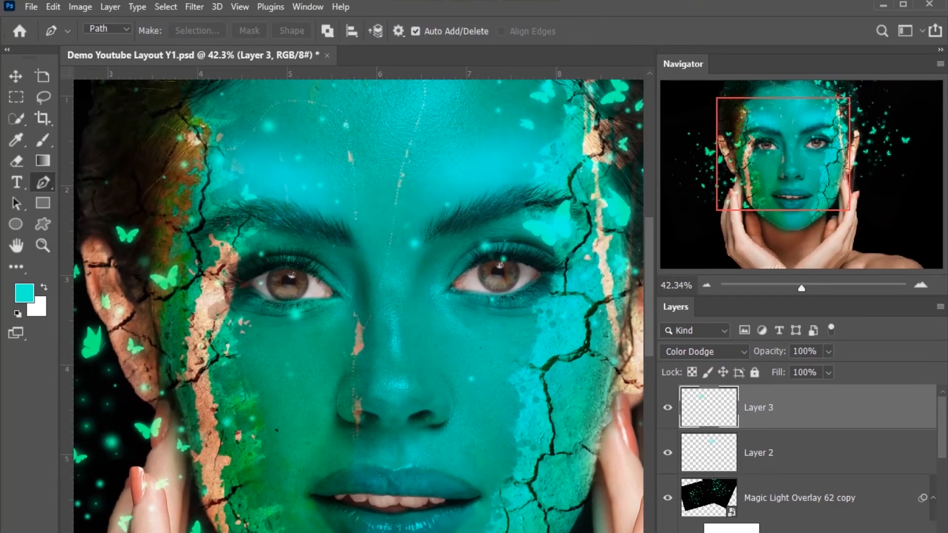
key("7")
key("8")
Step: Set both Layer 3 and Layer 2 to the Overlay blend mode at 100% opacity
left_click(701, 352)
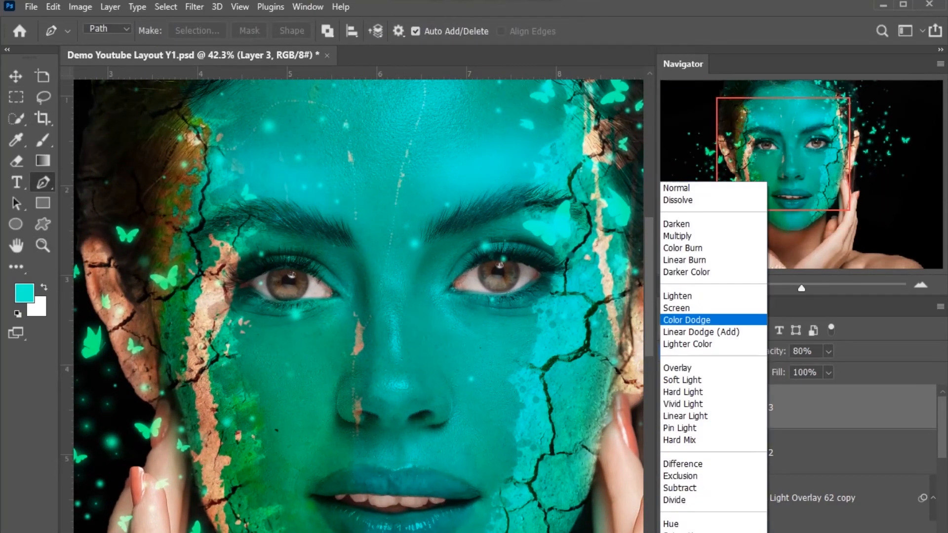
left_click(697, 369)
left_click(829, 351)
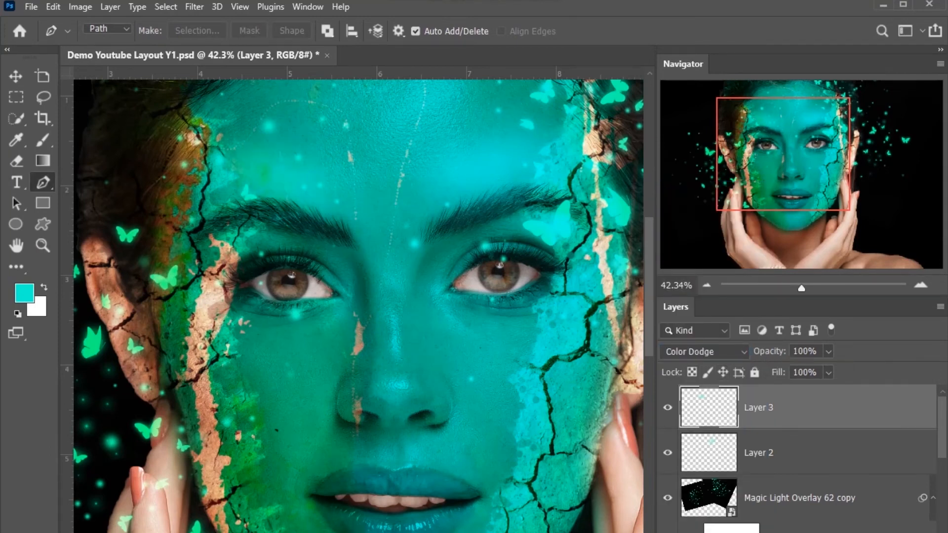
left_click(770, 452)
left_click(704, 352)
left_click(696, 368)
left_click_drag(827, 352, 841, 351)
Step: Outline the bridge of the nose with the Pen tool and fill the selection with turquoise on a new layer
left_click(386, 402)
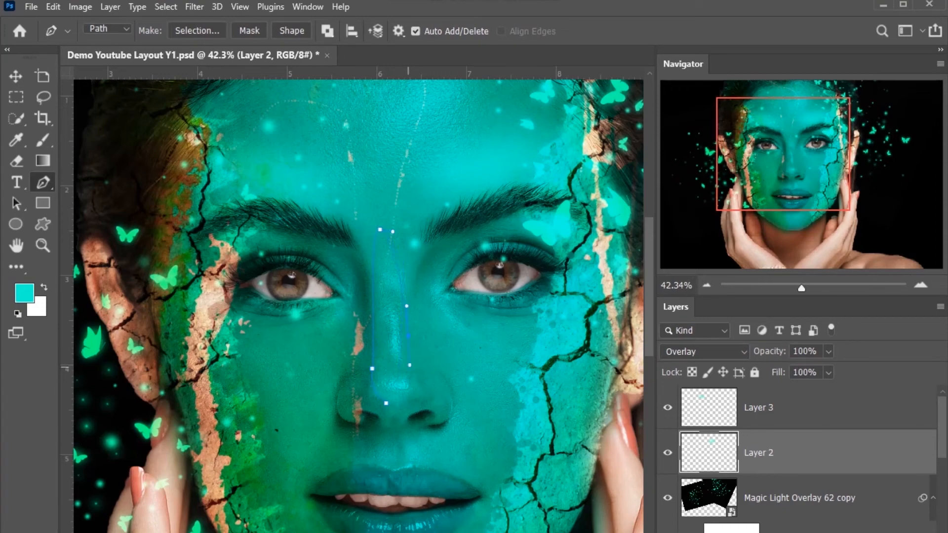
key("ctrl+Return")
key("ctrl+shift+n")
key("Return")
key("alt+BackSpace")
key("ctrl+d")
Step: Blur the turquoise nose shape with a Gaussian Blur of 69.7 pixels
left_click(194, 7)
mouse_move(209, 187)
left_click(413, 240)
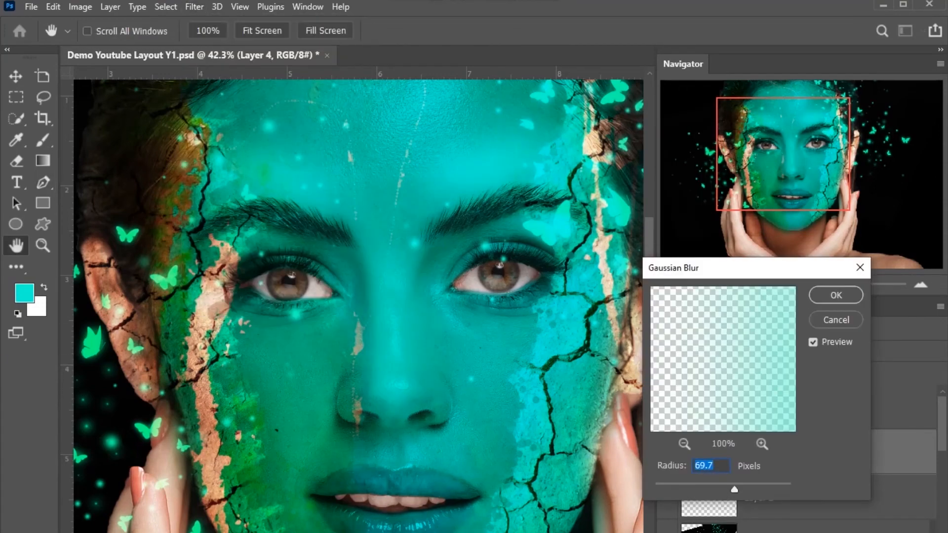
key("Return")
Step: Set Layer 4's blend mode to Overlay after trying other modes such as Pin Light
key("ctrl+minus")
key("ctrl+minus")
left_click(705, 352)
left_click(680, 368)
key("Down")
key("Down")
key("Down")
key("Down")
key("Down")
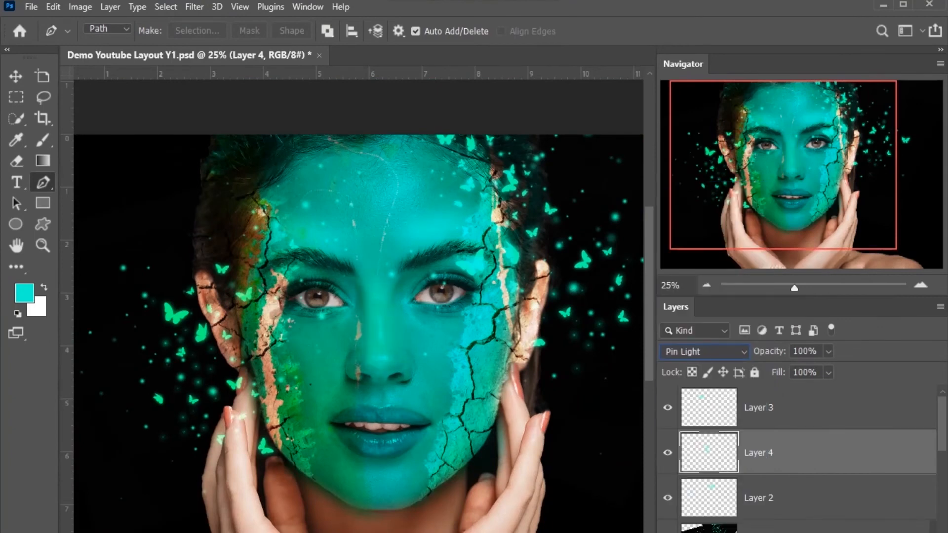
key("Down")
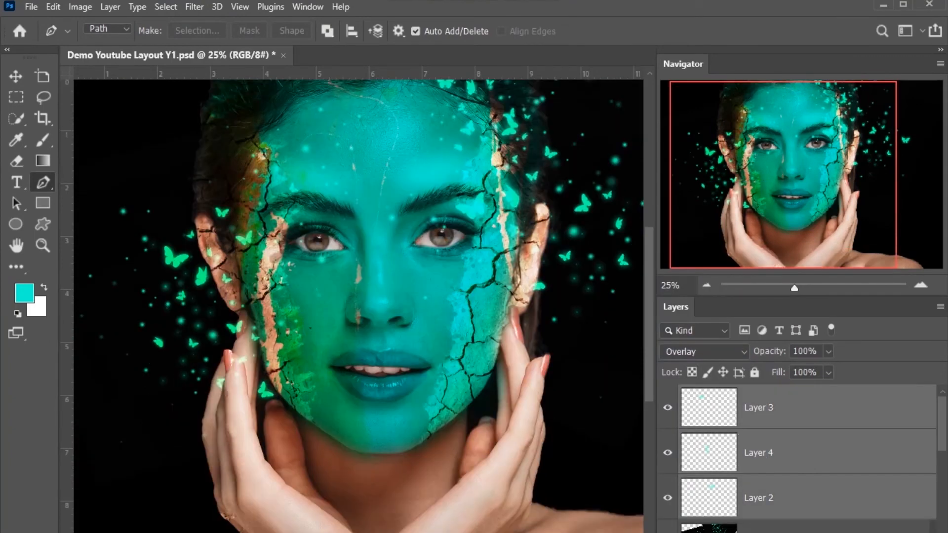
Step: Group Layers 2, 3 and 4, compare the image with the group hidden and shown, and rename it "color Light"
key("ctrl+g")
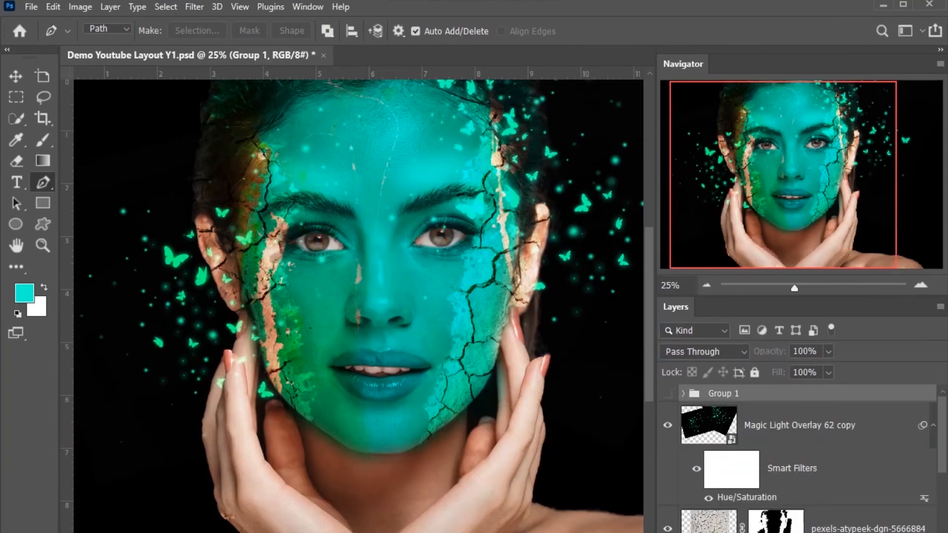
left_click(668, 393)
double_click(723, 393)
type("z")
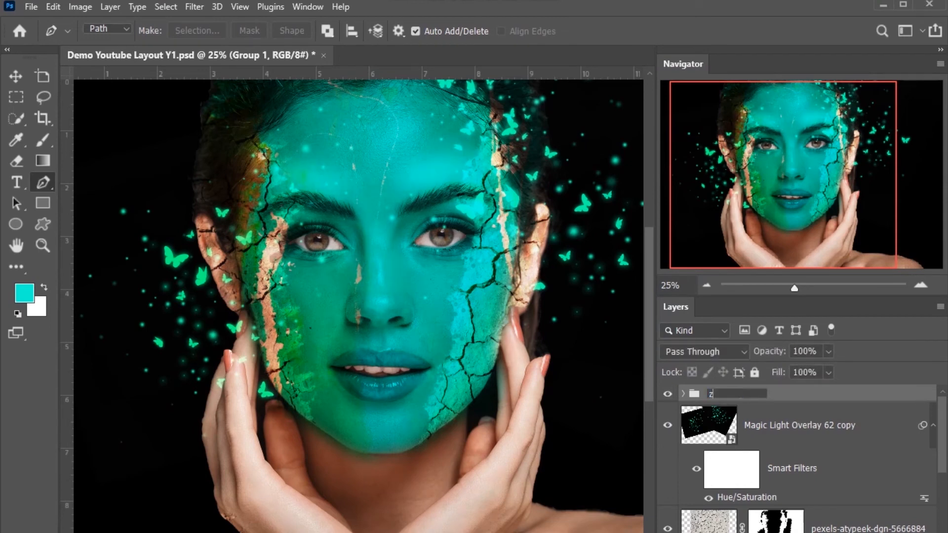
key("Return")
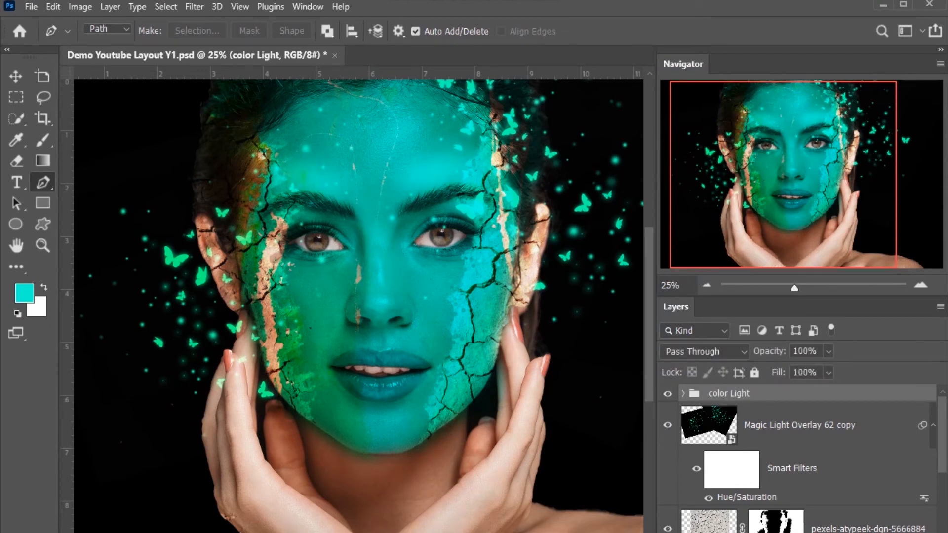
Step: Rename the Magic Light Overlay 62 copy layer "Particles" and compare the image with its Smart Filters off and on
double_click(799, 425)
type("Particles")
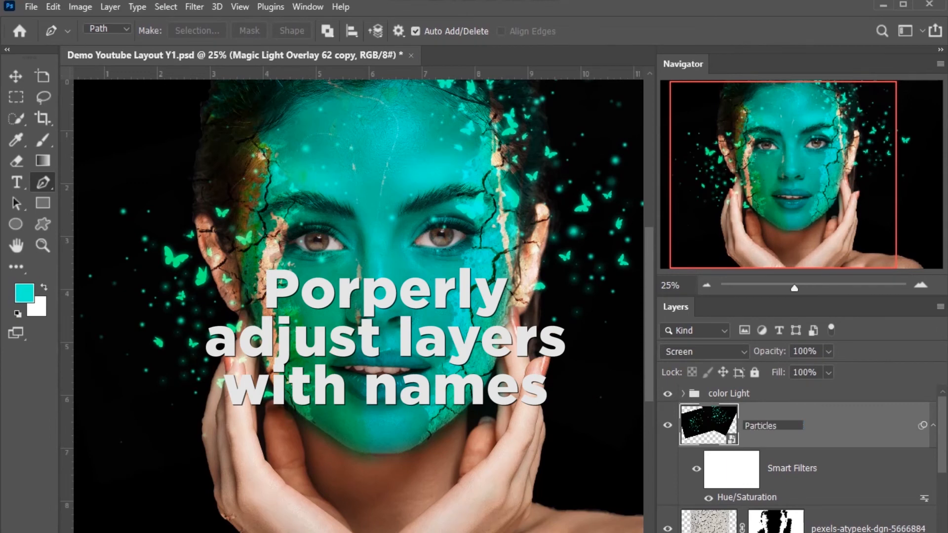
key("Return")
scroll(800, 459, "down", 1)
scroll(800, 459, "down", 2)
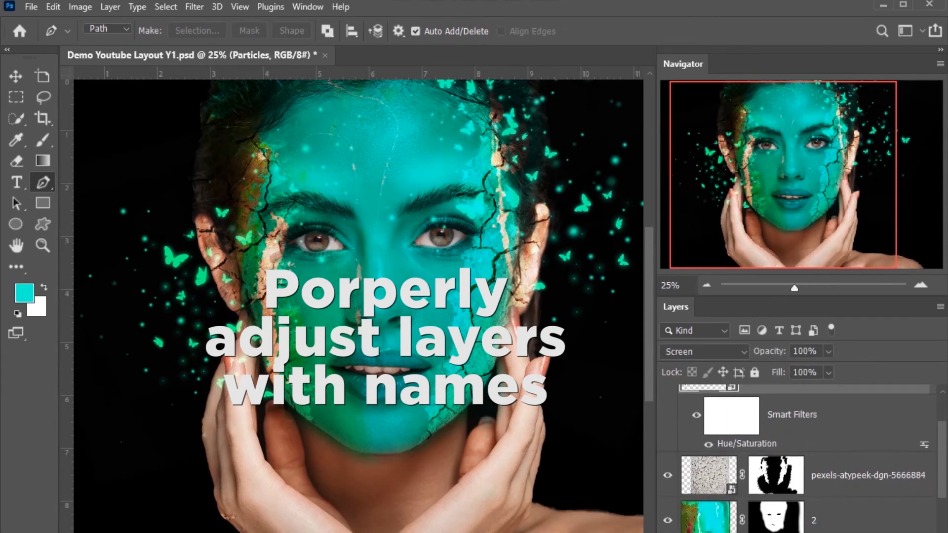
left_click(696, 415)
left_click(697, 415)
left_click(696, 415)
left_click(697, 416)
Step: Rename the crack texture layer "Texture 1" and the paint texture layer below it "Texture 2"
double_click(868, 475)
type("Textru")
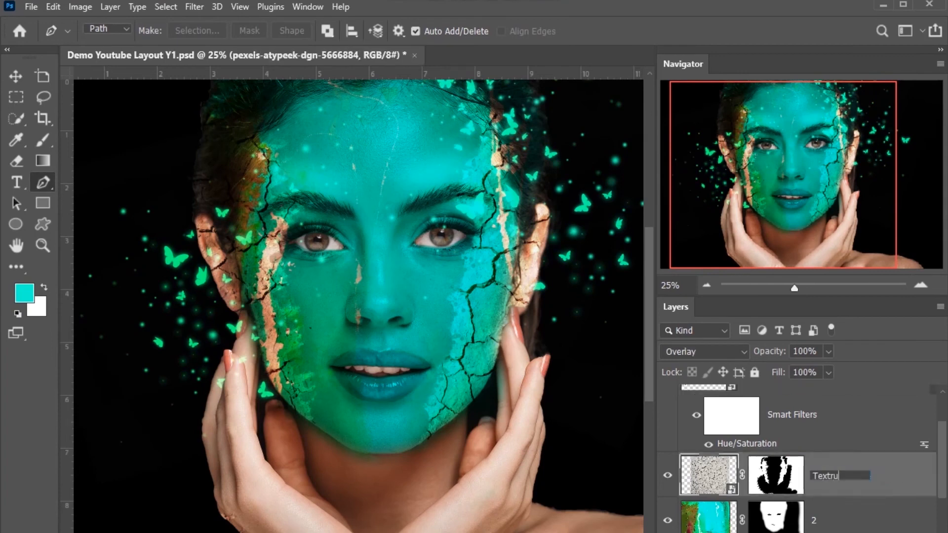
key("ctrl+a")
key("ctrl+c")
key("Tab")
key("ctrl+v")
key("Tab")
Step: Rename Layer 1, the black backdrop, "Dark Background"
type("B")
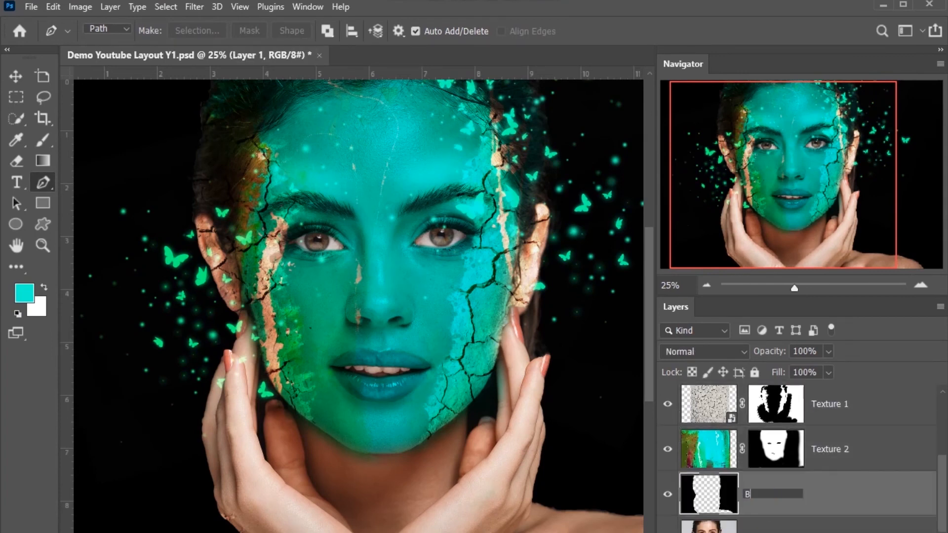
type("ackgro")
key("BackSpace")
key("BackSpace")
key("BackSpace")
key("BackSpace")
key("BackSpace")
key("BackSpace")
key("BackSpace")
type("Dark Background")
key("Return")
Step: Group the Particles, Texture 1, Texture 2 and Dark Background layers and name the group "Creative Textures"
scroll(808, 459, "up", 5)
left_click(776, 425, "shift")
key("ctrl+g")
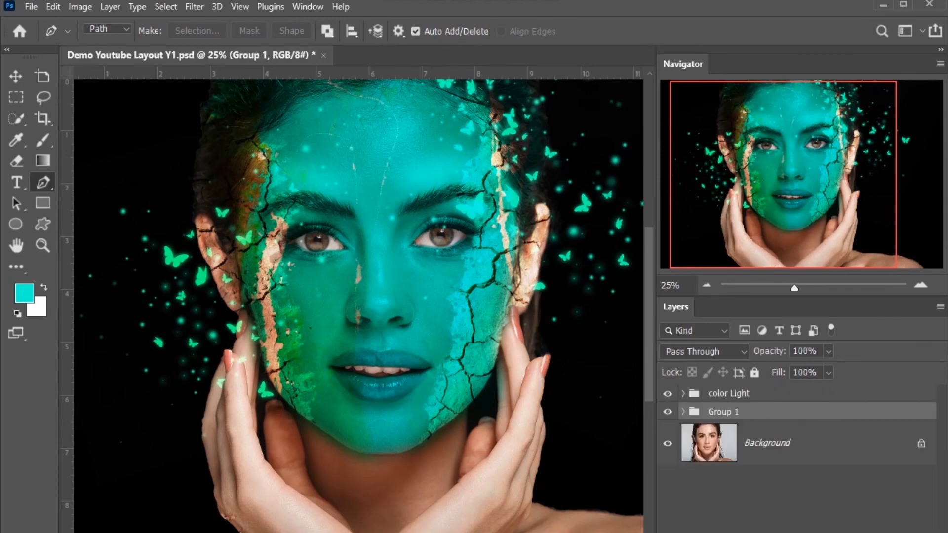
double_click(723, 412)
type("Creative Texture")
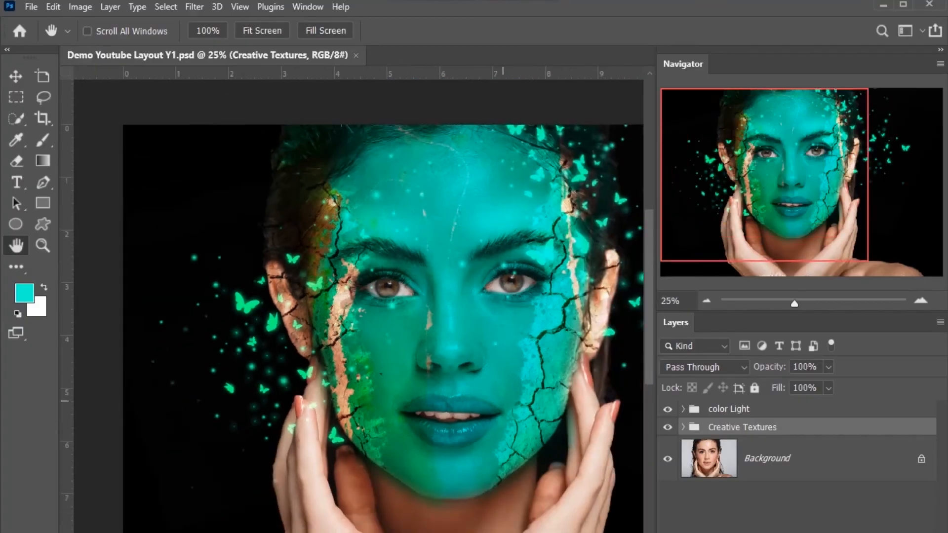
Step: Hide the Texture 2 layer and export the image as a JPG named "Demo Youtube Layout Y1" in the Images folder
key("ctrl+minus")
key("v")
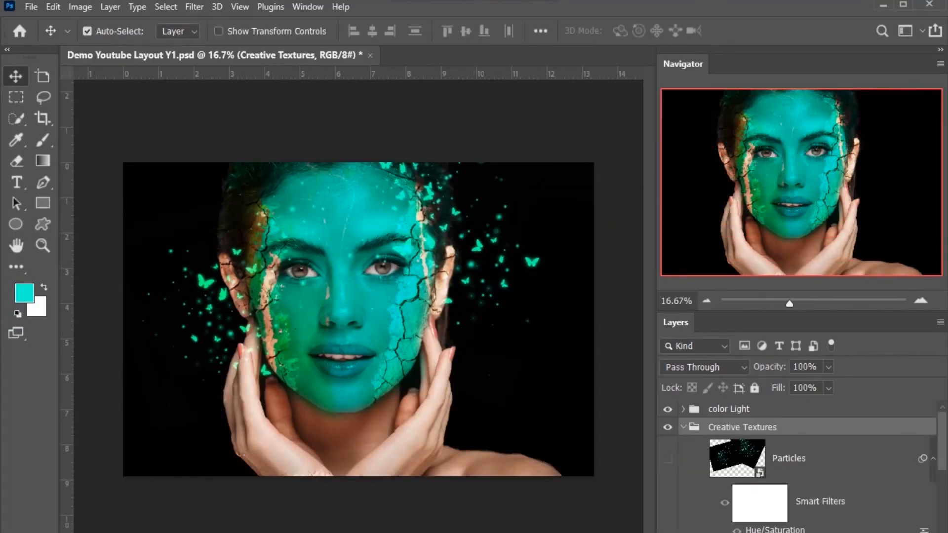
scroll(795, 464, "down", 3)
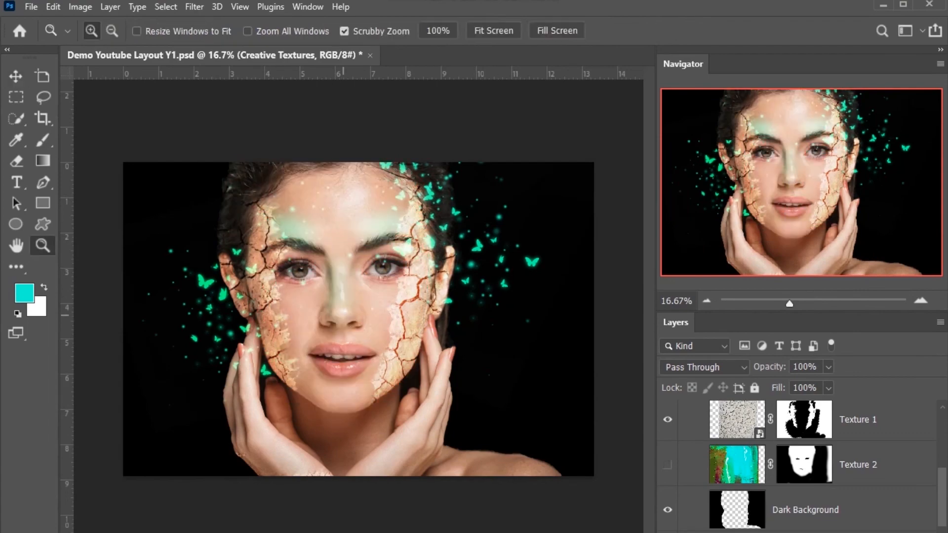
key("ctrl+alt+shift+w")
left_click(942, 484)
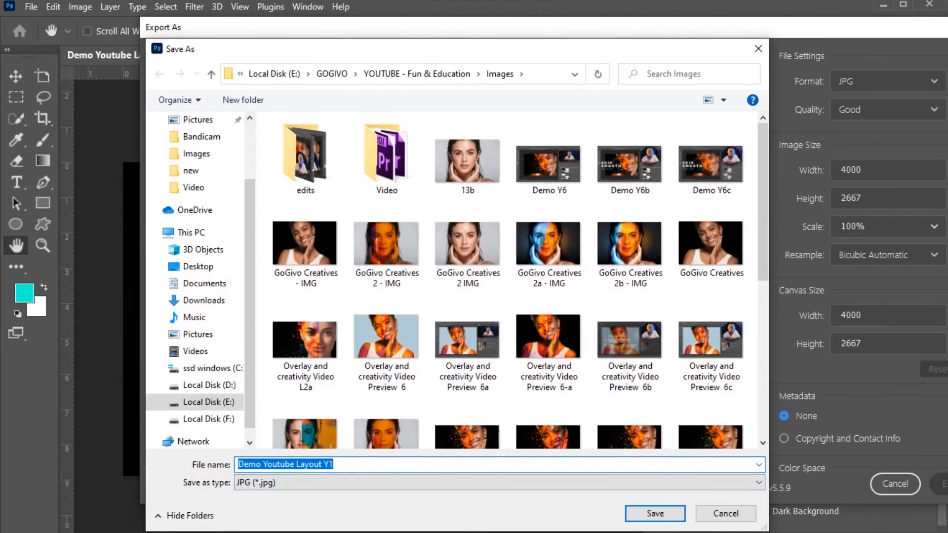
key("Return")
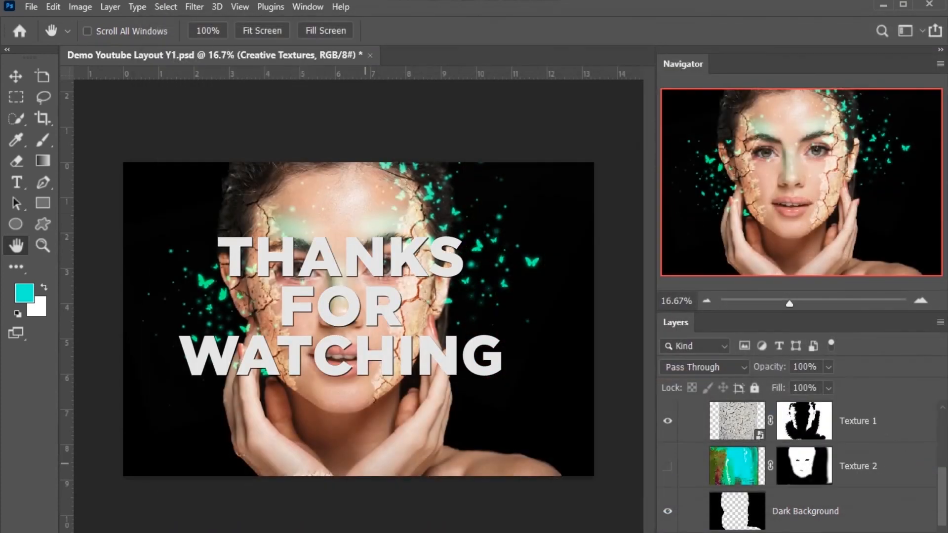
Step: Show the Texture 2 layer again and export this version as a JPG named "Demo Youtube Layout Y1b"
left_click(668, 466)
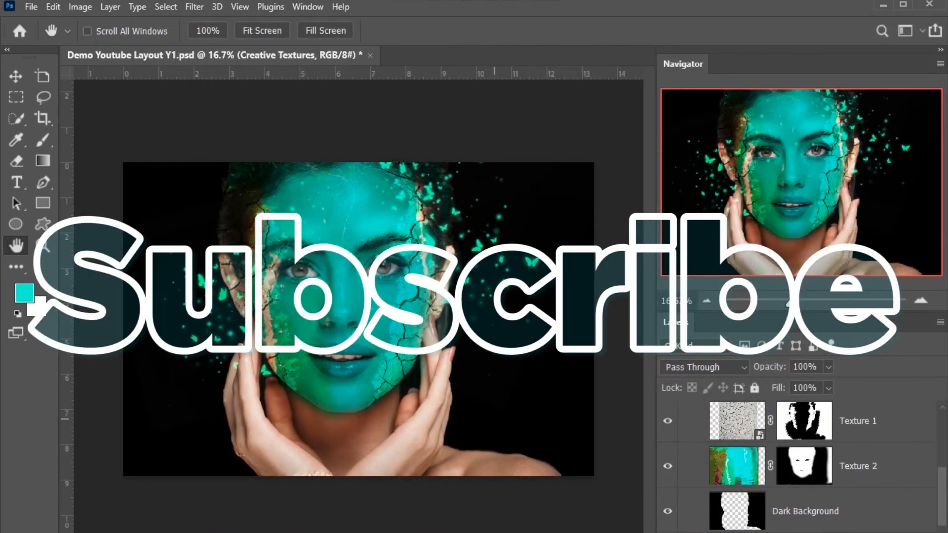
key("ctrl+alt+shift+w")
key("Return")
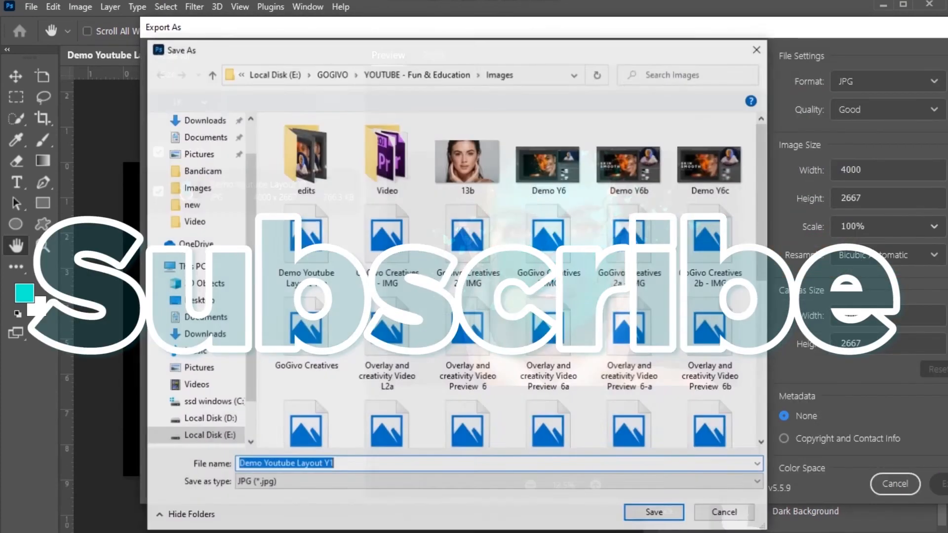
key("End")
type("b")
key("Return")
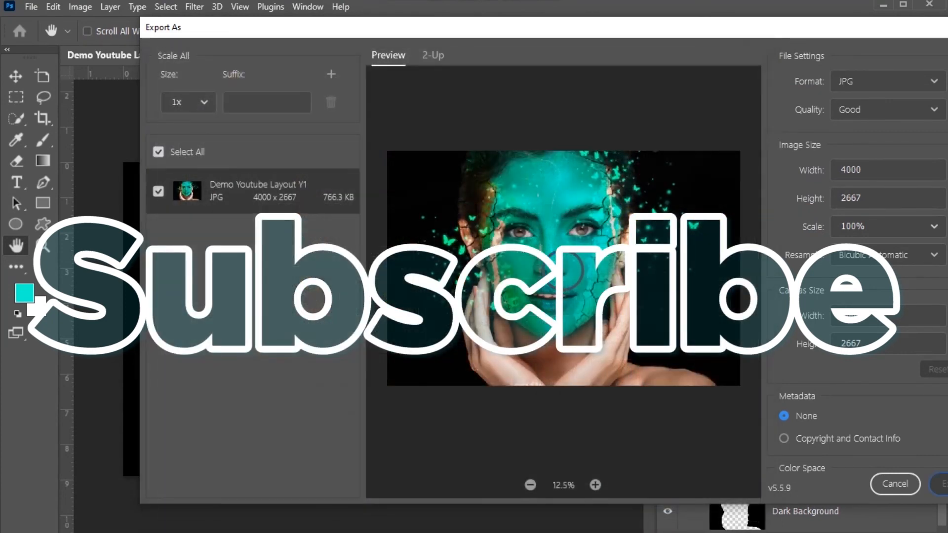